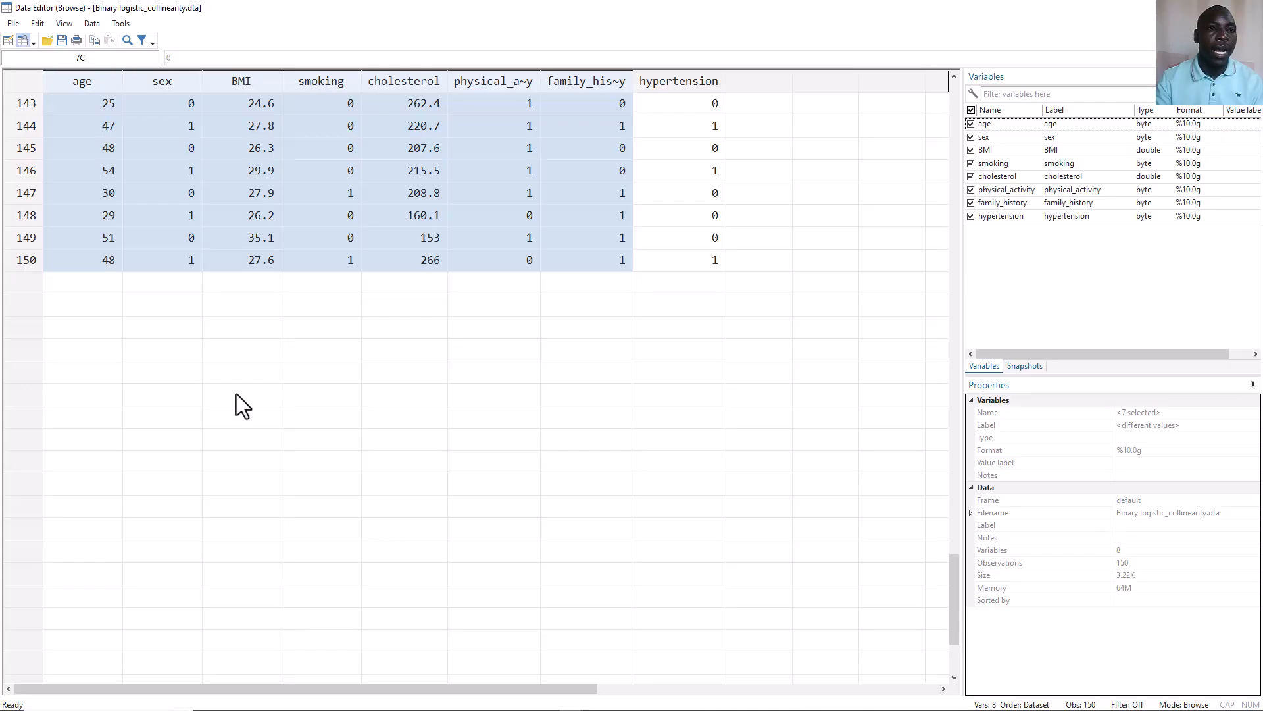
{"action": "left_click", "coordinate": [14, 261]}
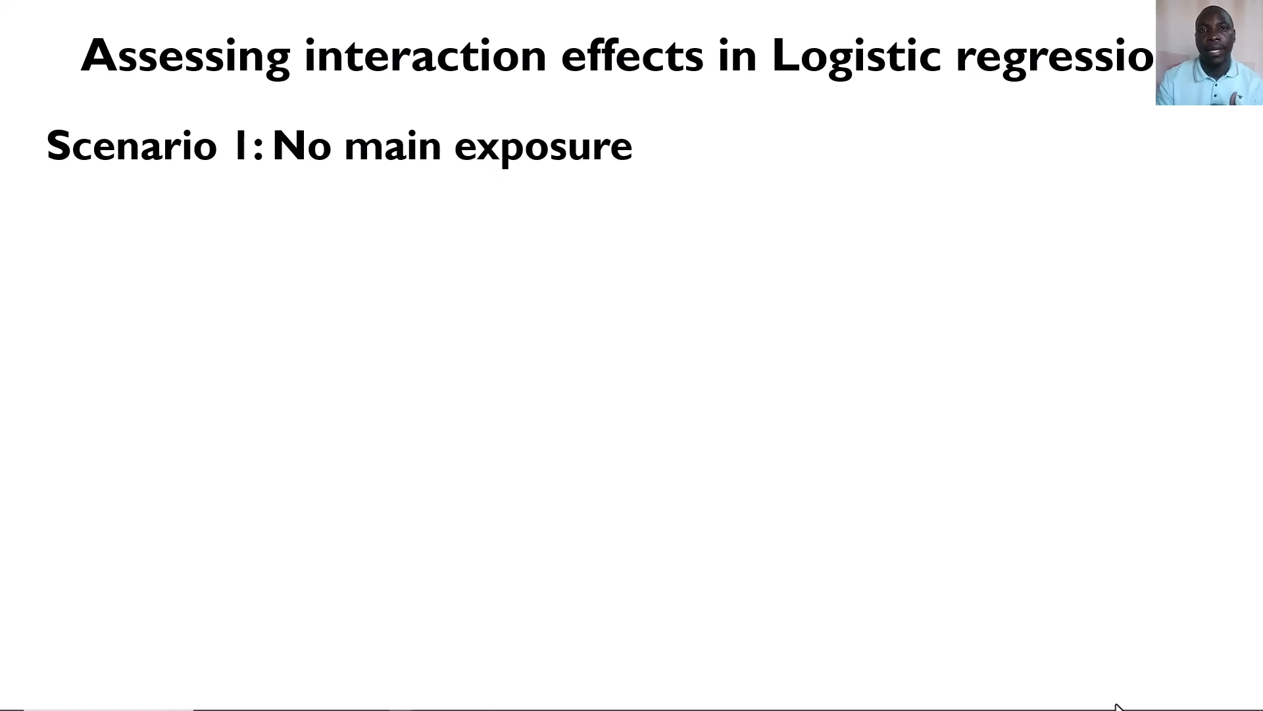
{"action": "key", "text": "Right"}
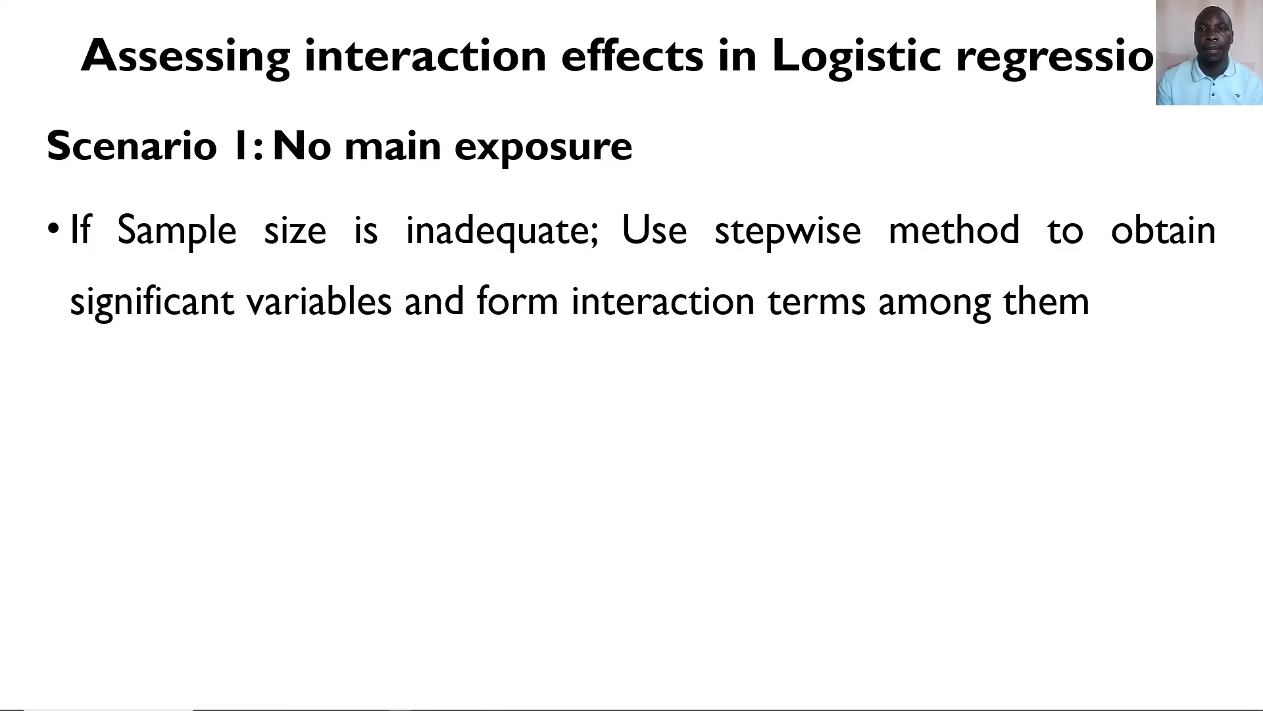
{"action": "left_click", "coordinate": [576, 699]}
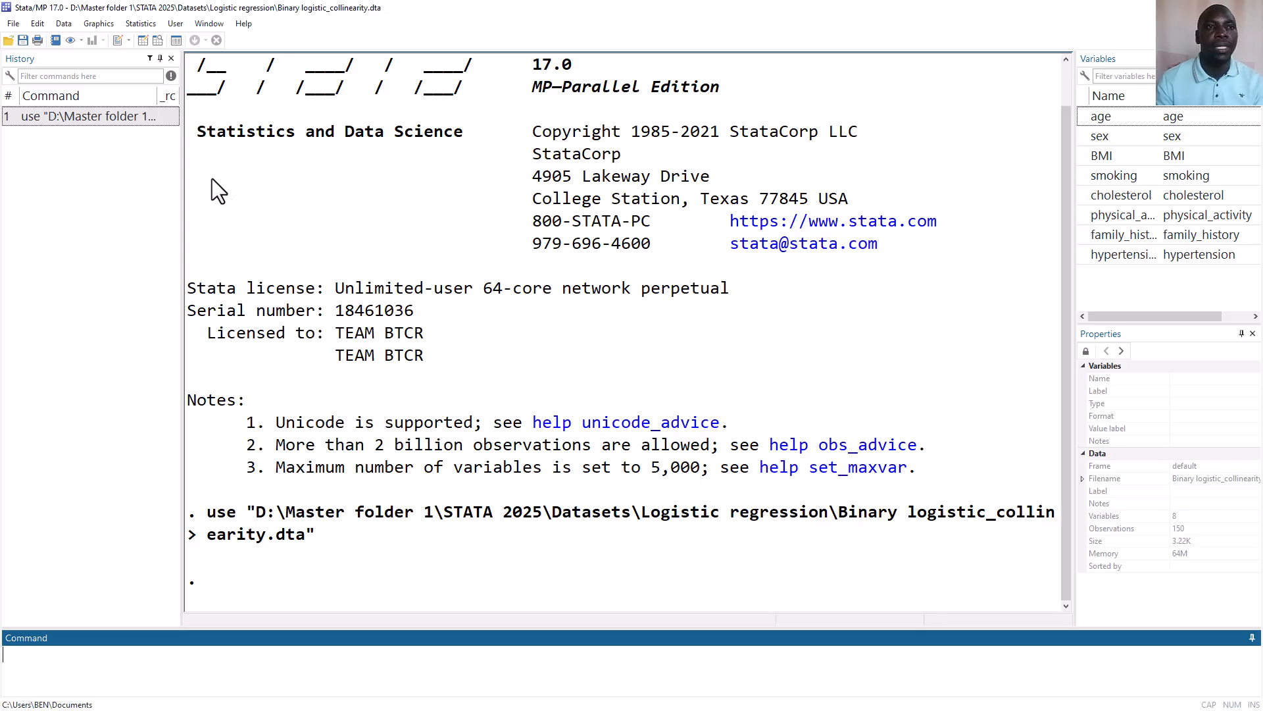
Set up a stepwise estimation with logit as the command and hypertension as the dependent variable
{"action": "left_click", "coordinate": [503, 372]}
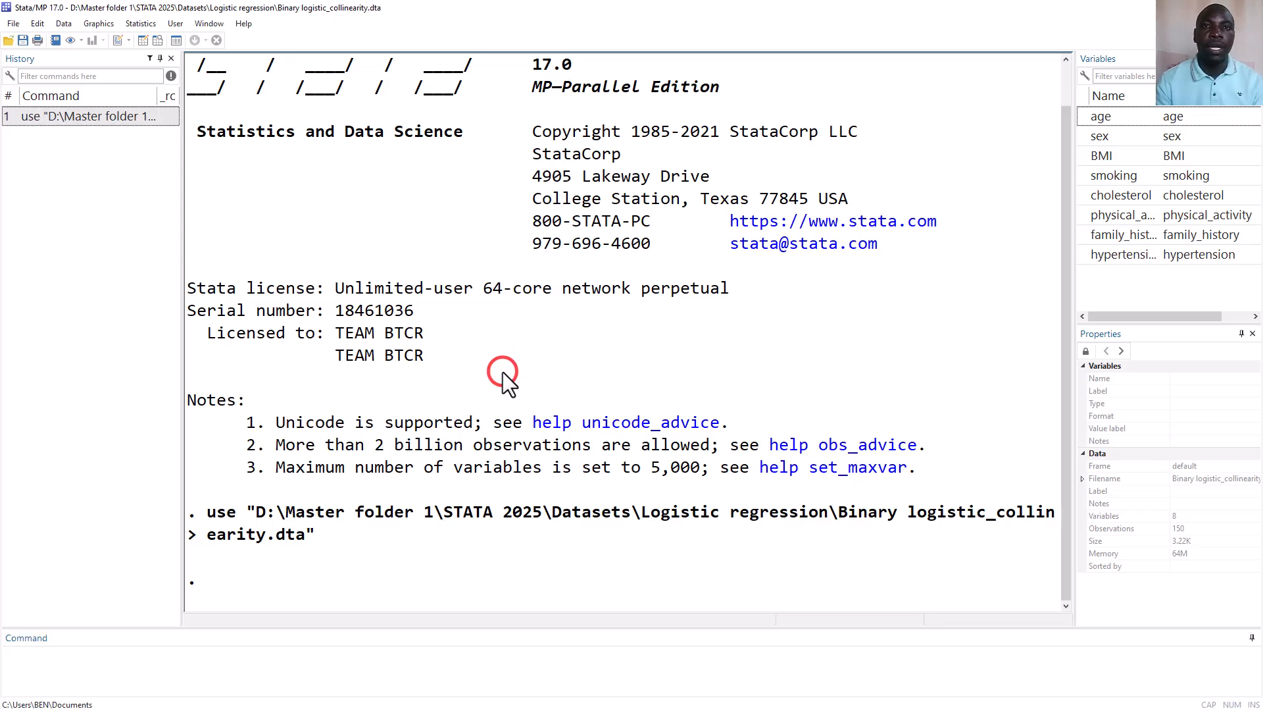
{"action": "left_click", "coordinate": [148, 29]}
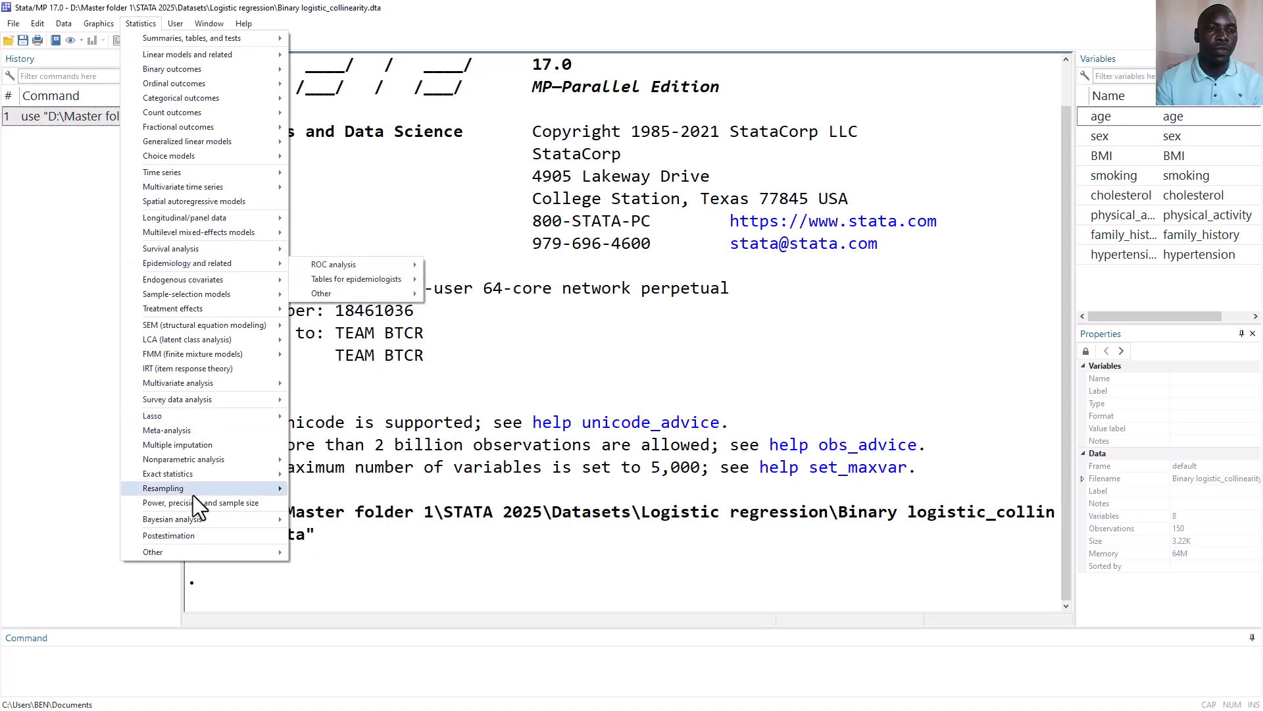
{"action": "mouse_move", "coordinate": [199, 550]}
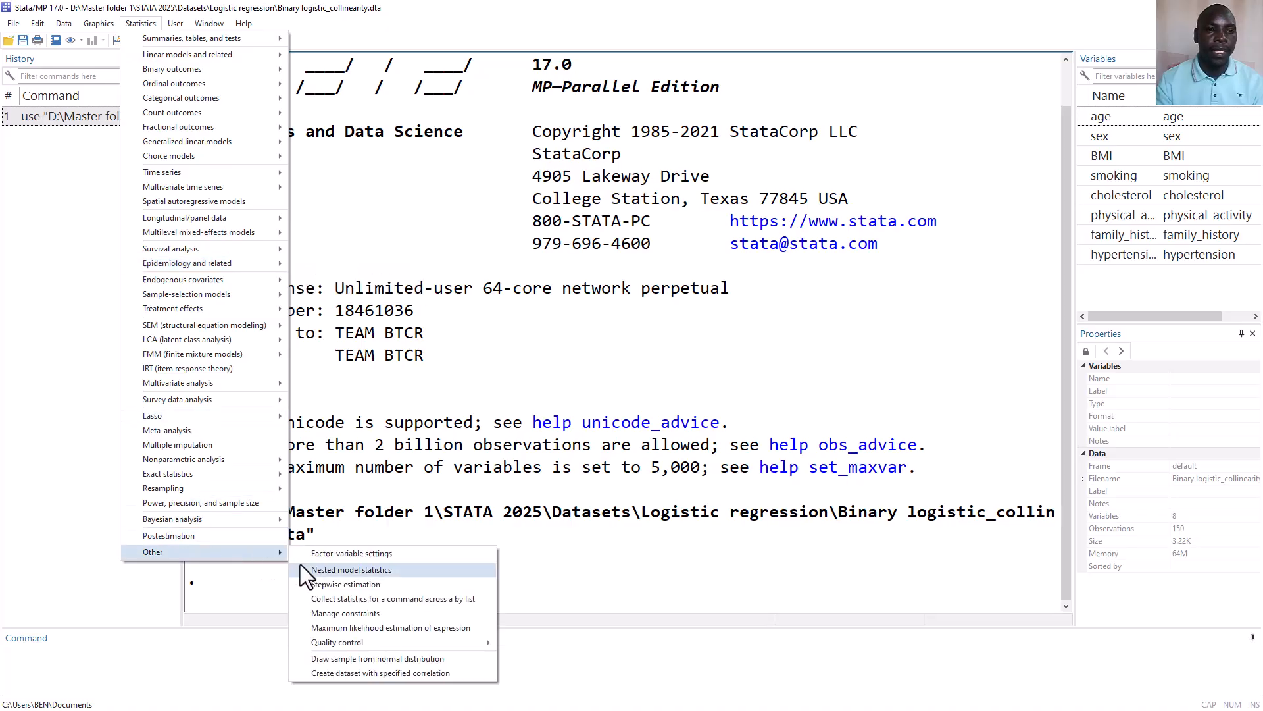
{"action": "left_click", "coordinate": [354, 585]}
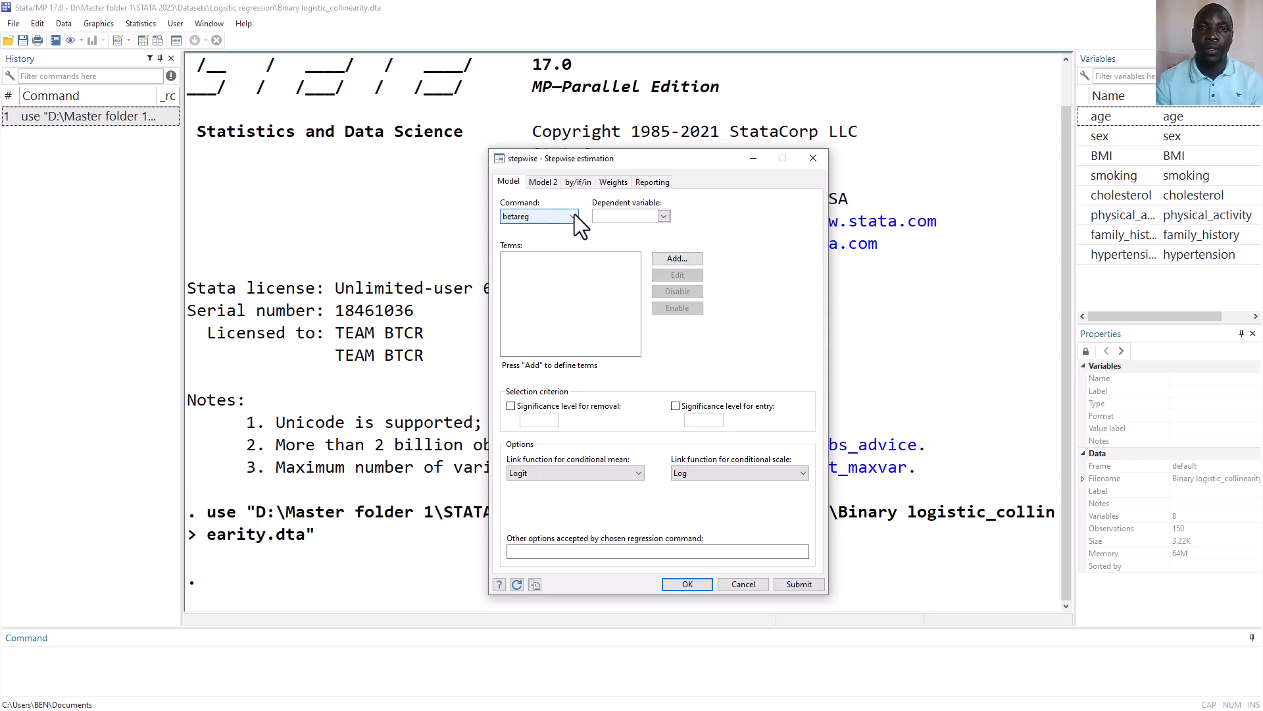
{"action": "left_click", "coordinate": [574, 216]}
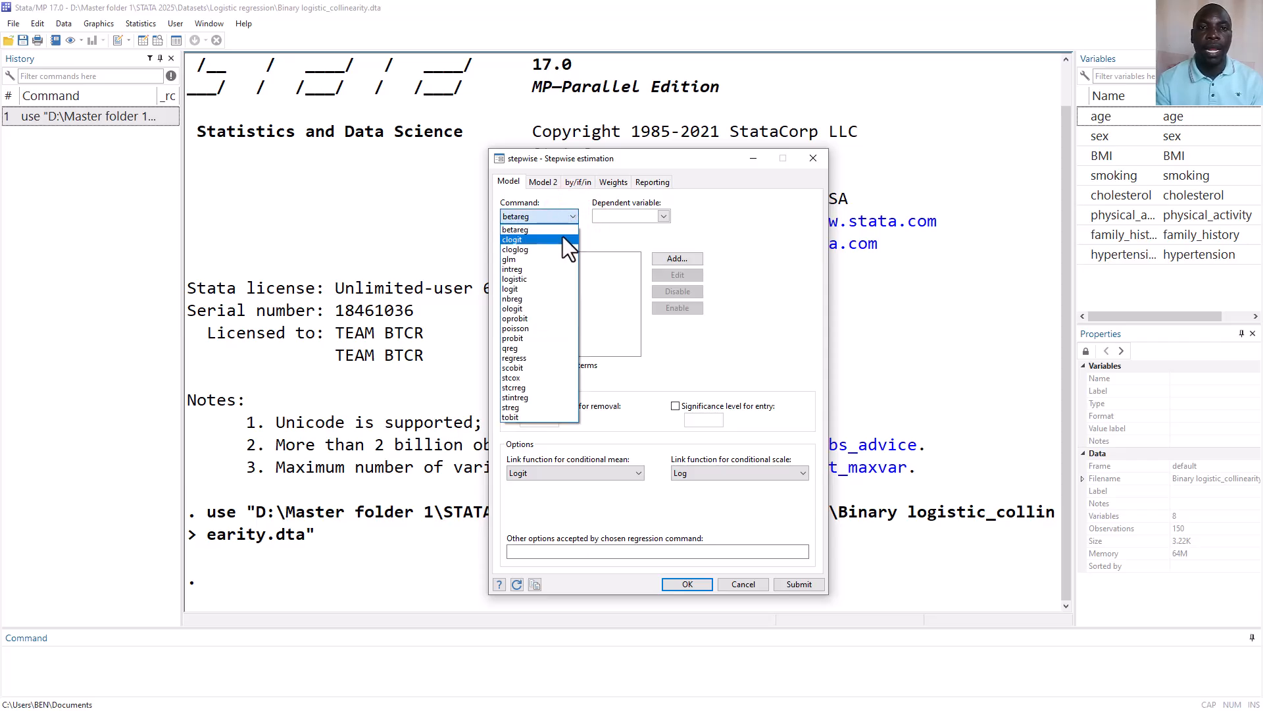
{"action": "left_click", "coordinate": [529, 290]}
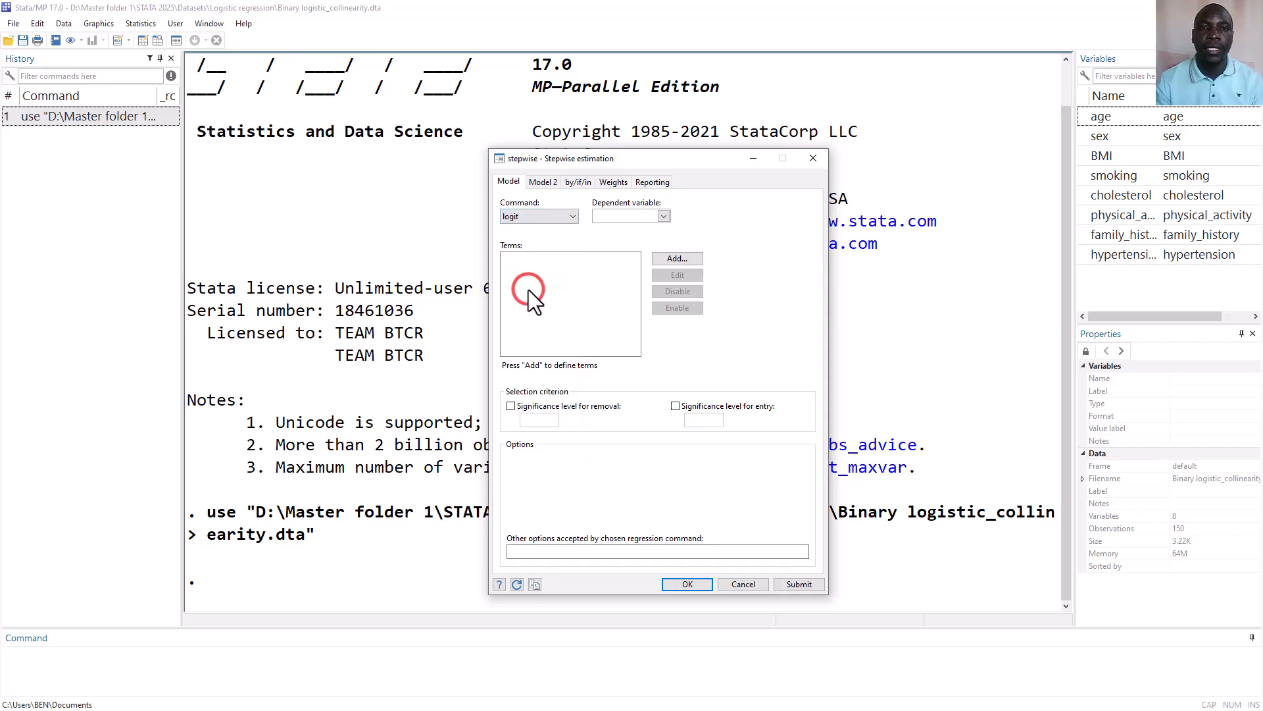
{"action": "left_click", "coordinate": [664, 218]}
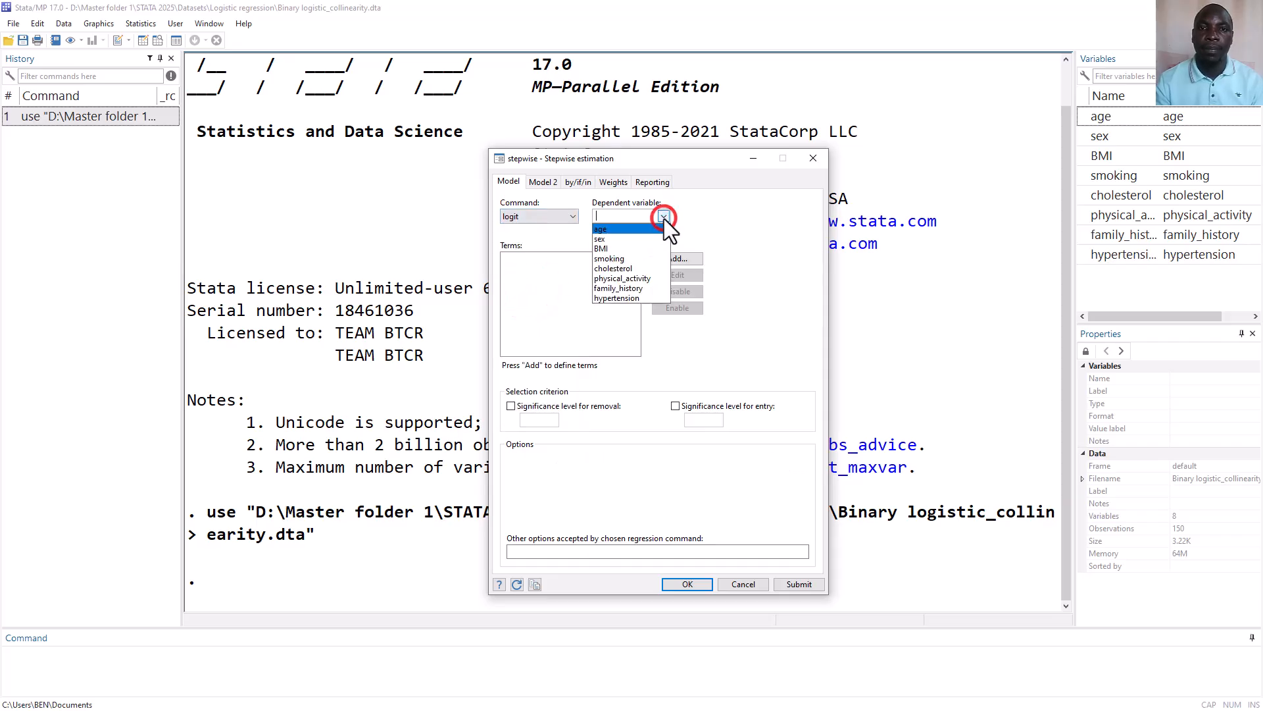
{"action": "left_click", "coordinate": [614, 297]}
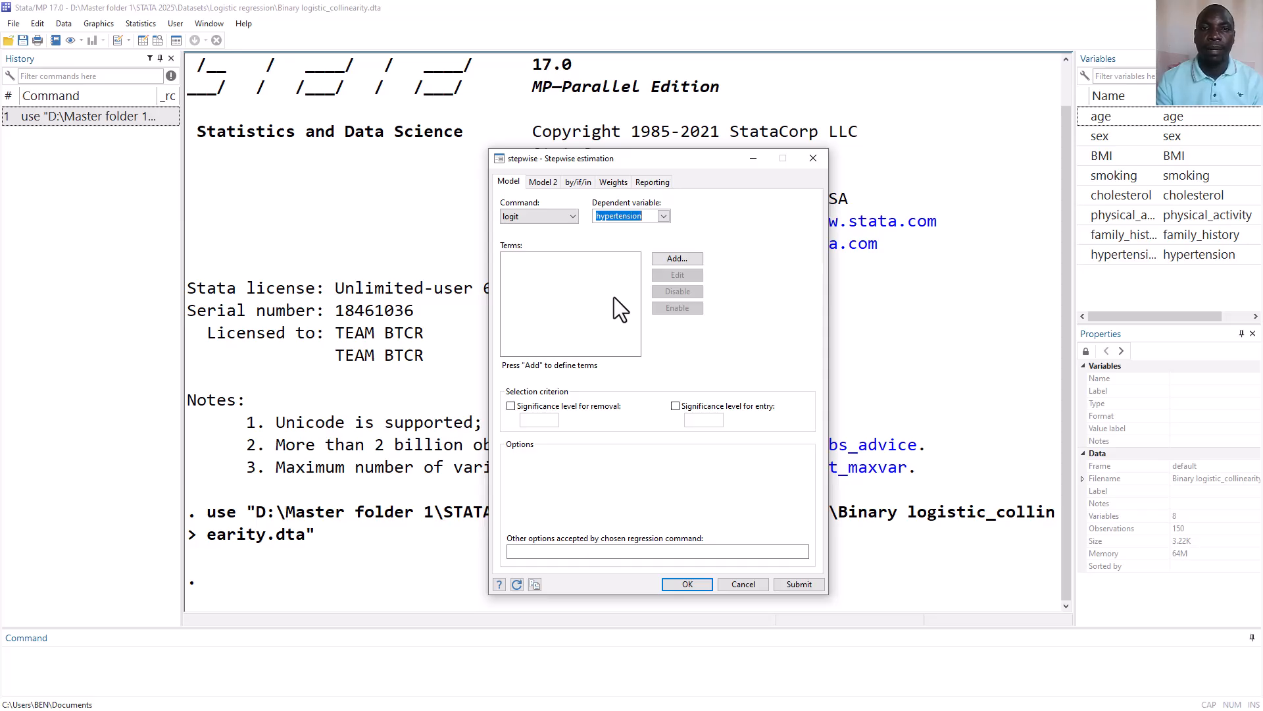
Add age as the first term of the stepwise model
{"action": "left_click", "coordinate": [687, 259]}
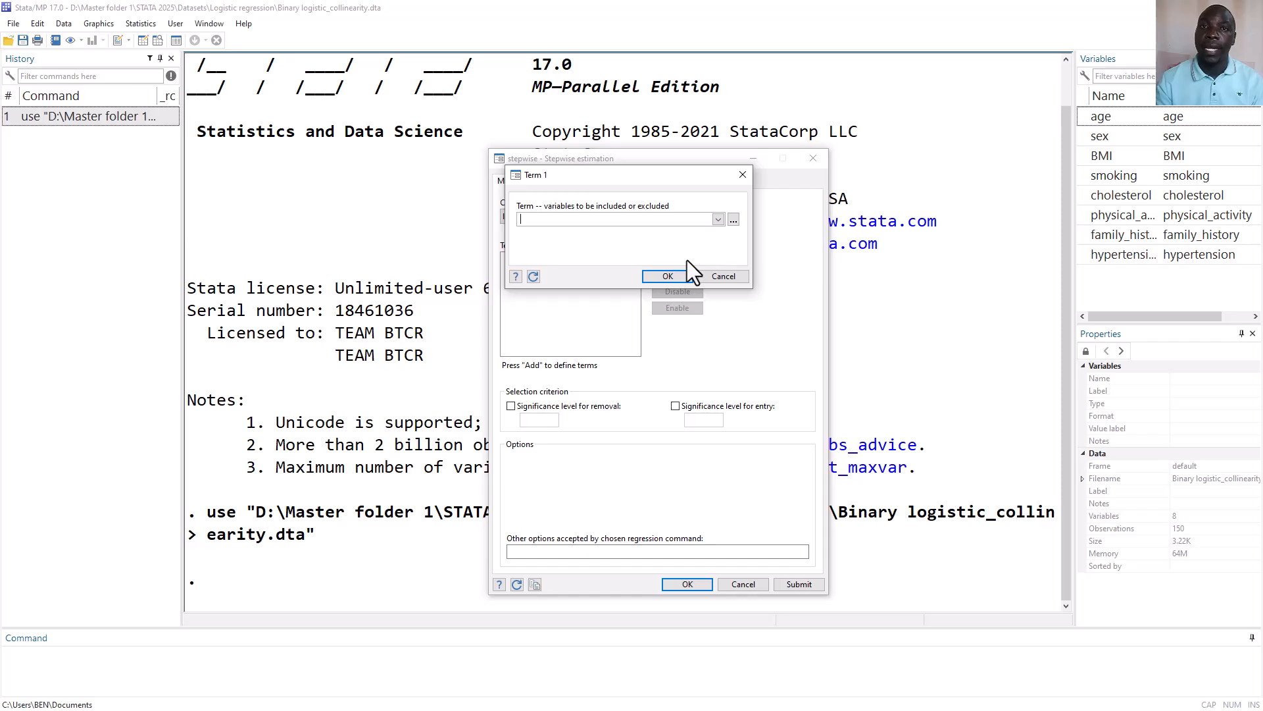
{"action": "left_click", "coordinate": [718, 222]}
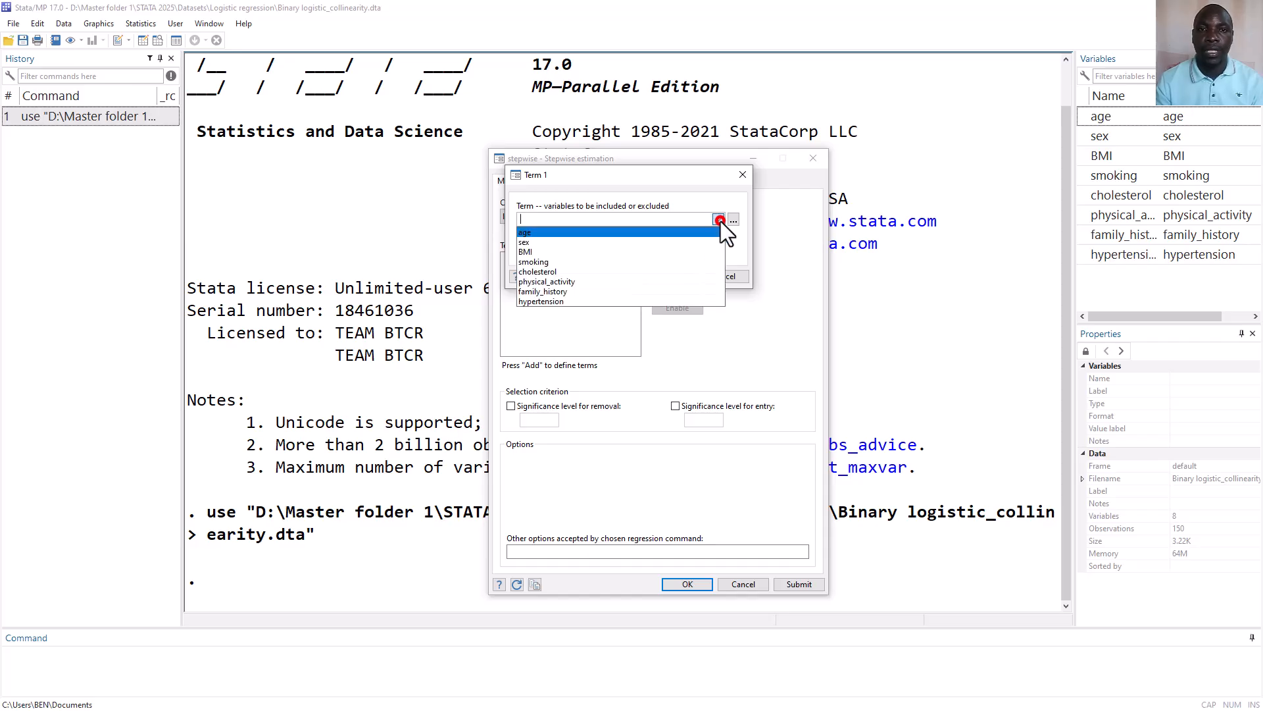
{"action": "left_click", "coordinate": [691, 232]}
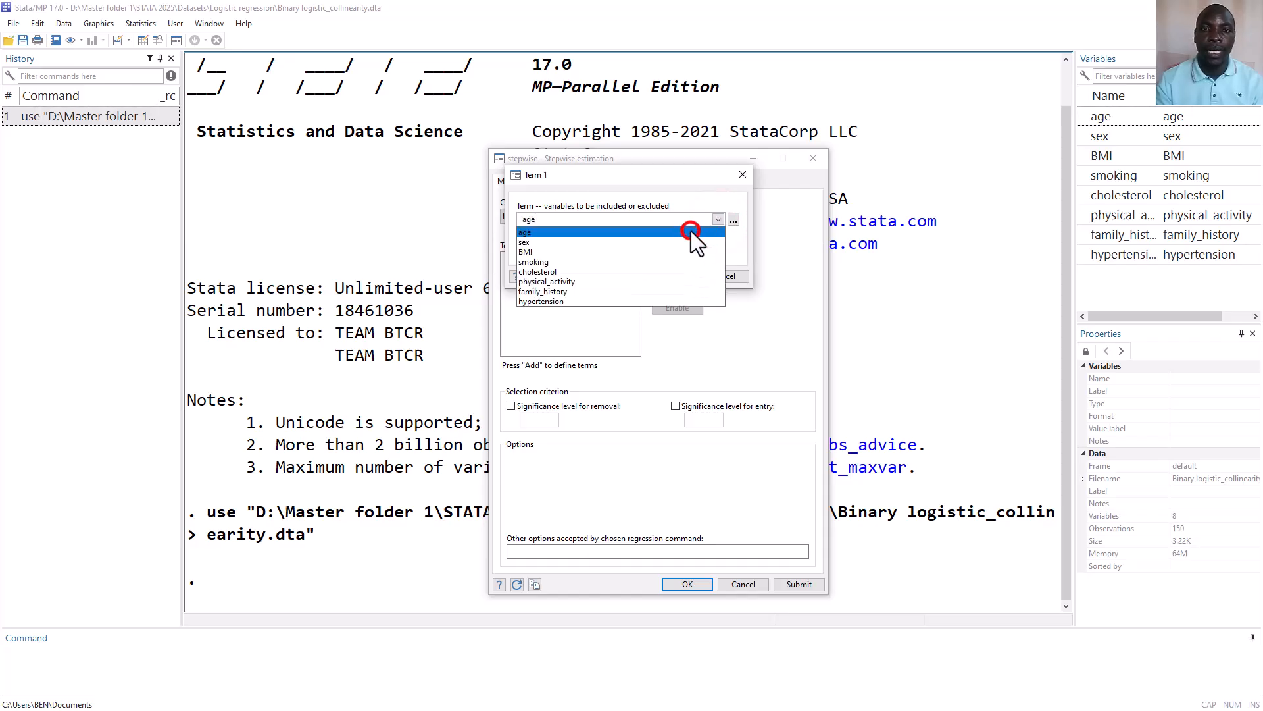
{"action": "left_click", "coordinate": [713, 191]}
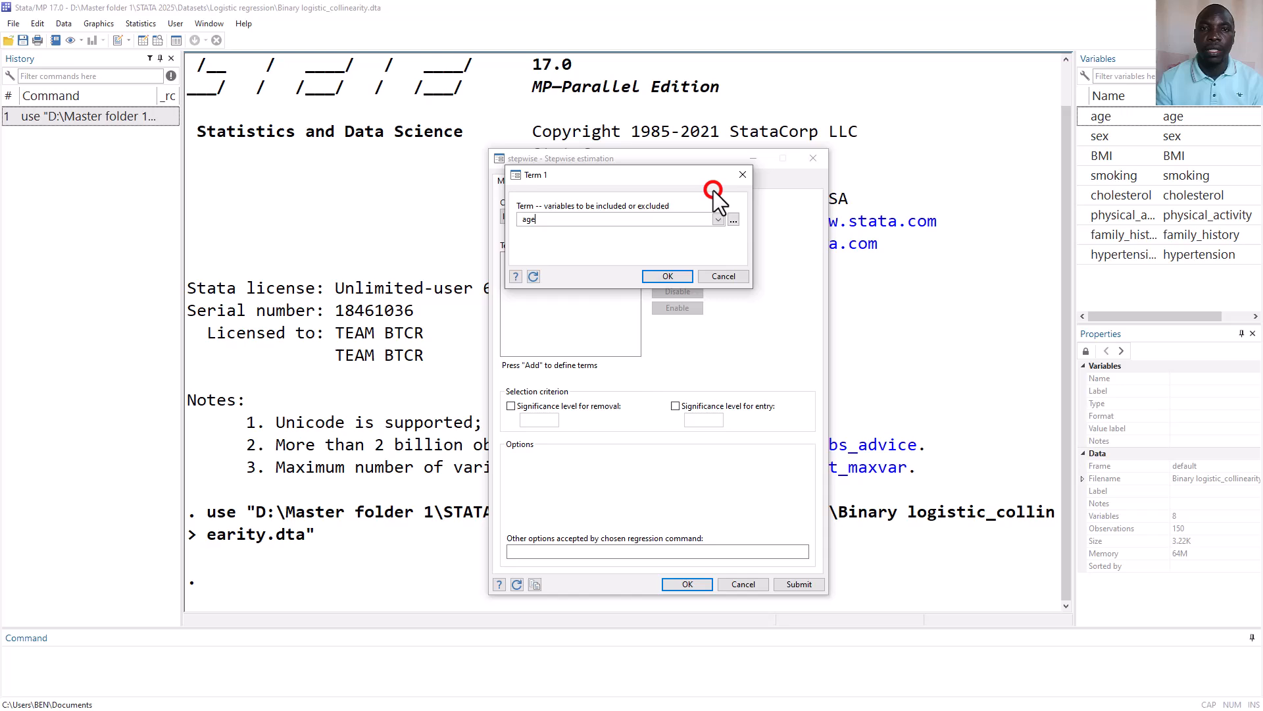
{"action": "left_click", "coordinate": [667, 277]}
Add sex as the second term of the stepwise model
{"action": "left_click", "coordinate": [673, 259]}
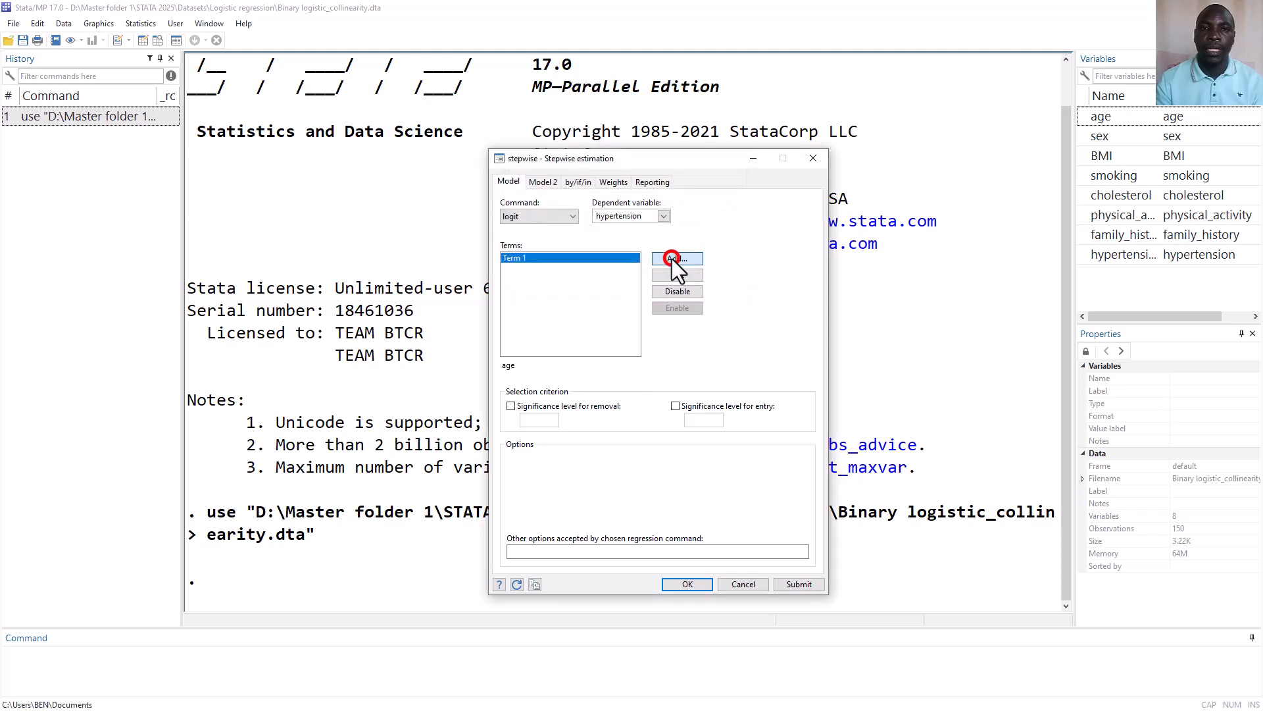
{"action": "left_click", "coordinate": [716, 220]}
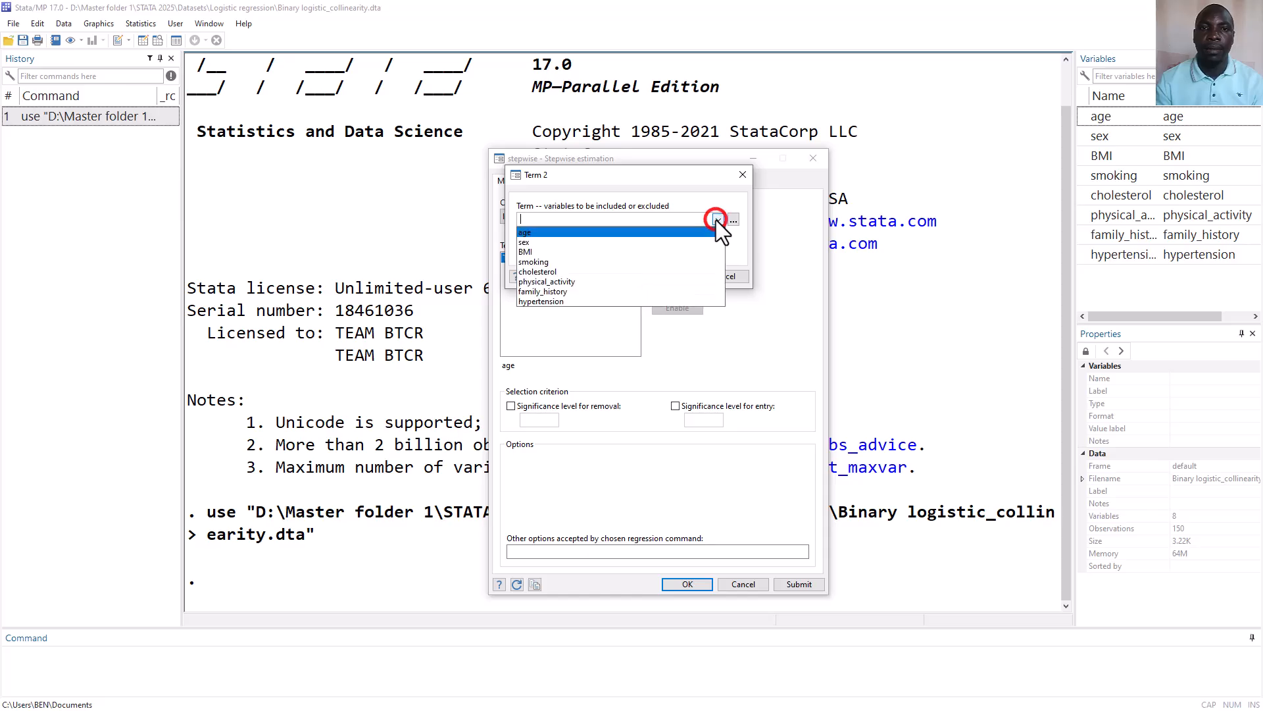
{"action": "left_click", "coordinate": [657, 241]}
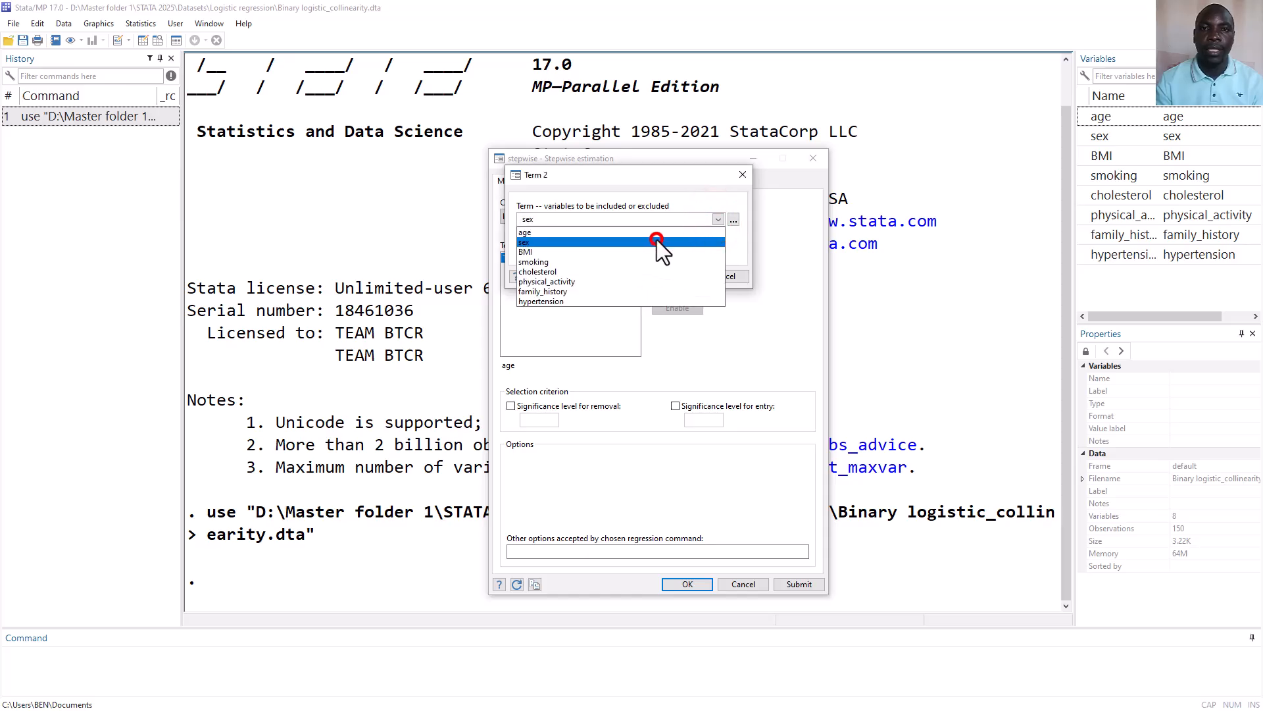
{"action": "left_click", "coordinate": [751, 315]}
{"action": "left_click", "coordinate": [680, 274]}
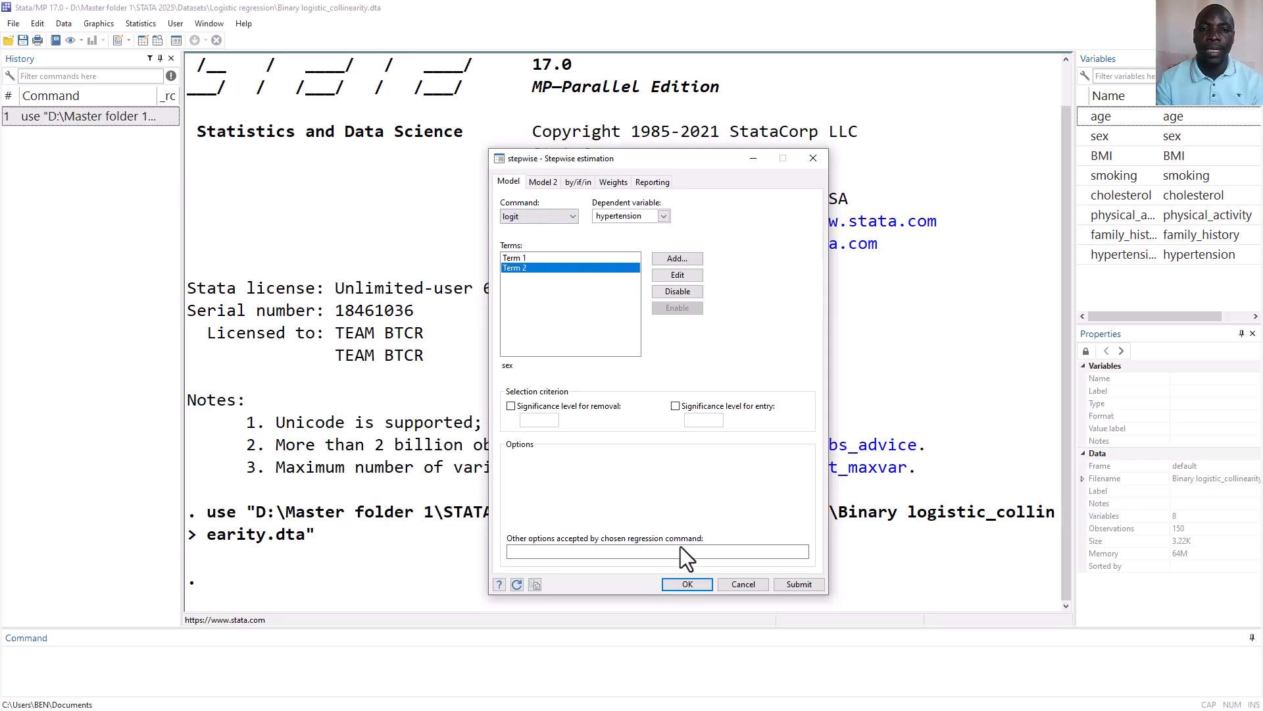
Set the significance level for removal to 0.05 and run the stepwise estimation
{"action": "left_click", "coordinate": [687, 585]}
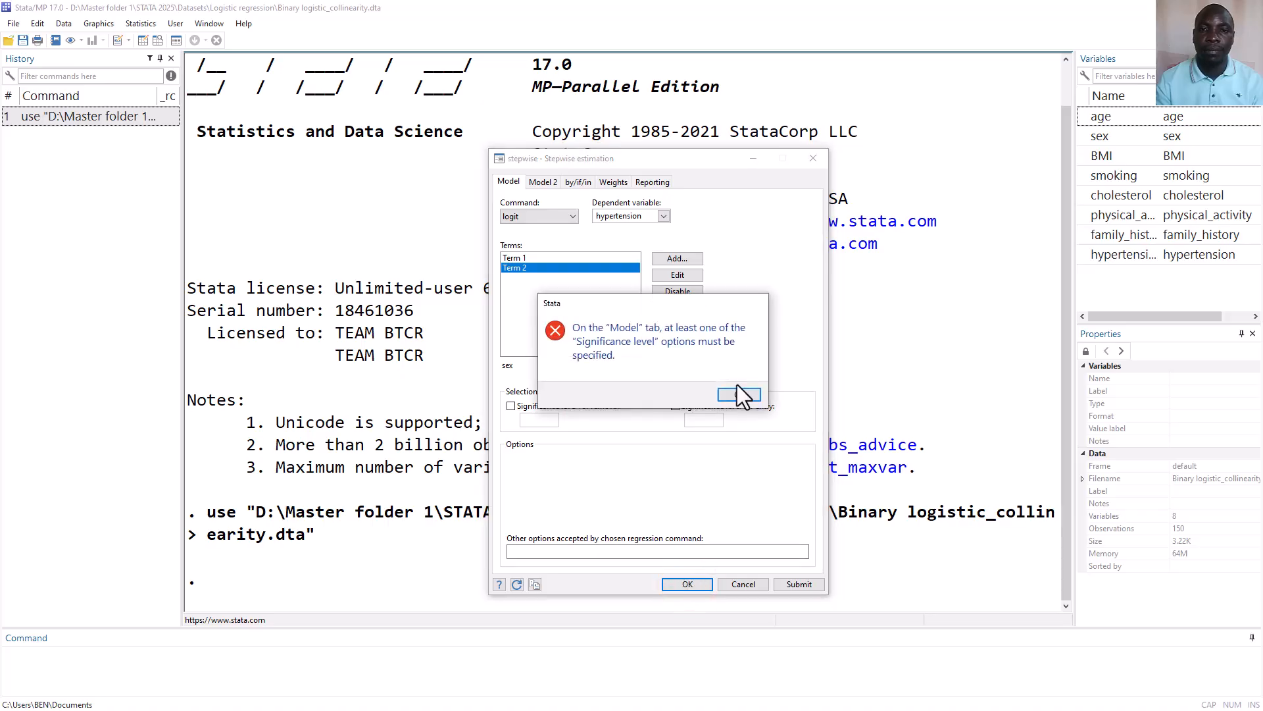
{"action": "left_click", "coordinate": [739, 394]}
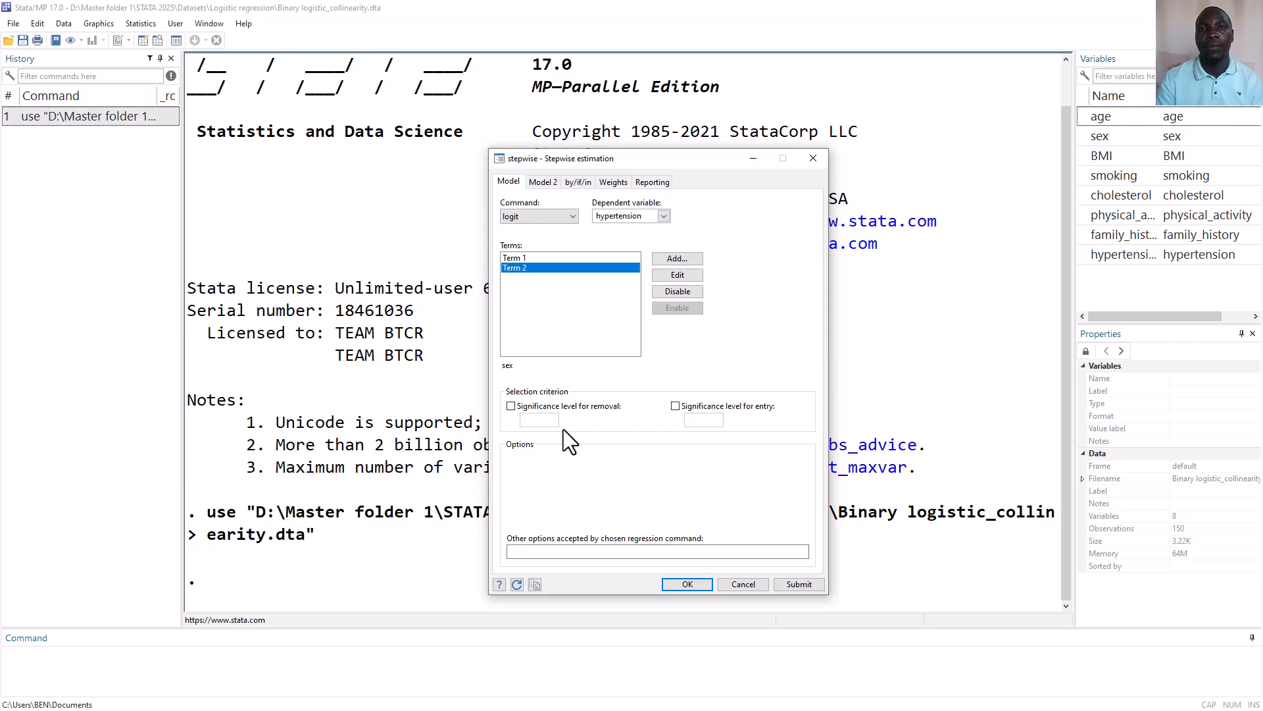
{"action": "left_click", "coordinate": [511, 407]}
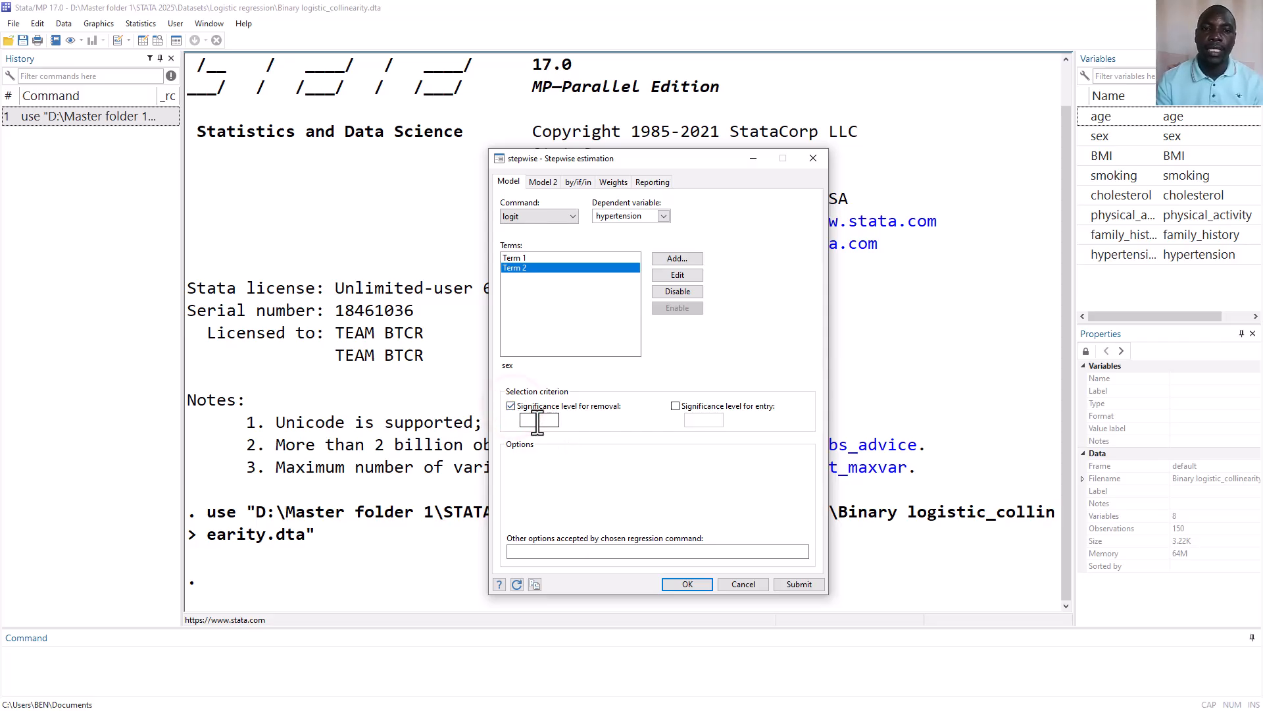
{"action": "left_click", "coordinate": [536, 421]}
{"action": "type", "text": "0.05"}
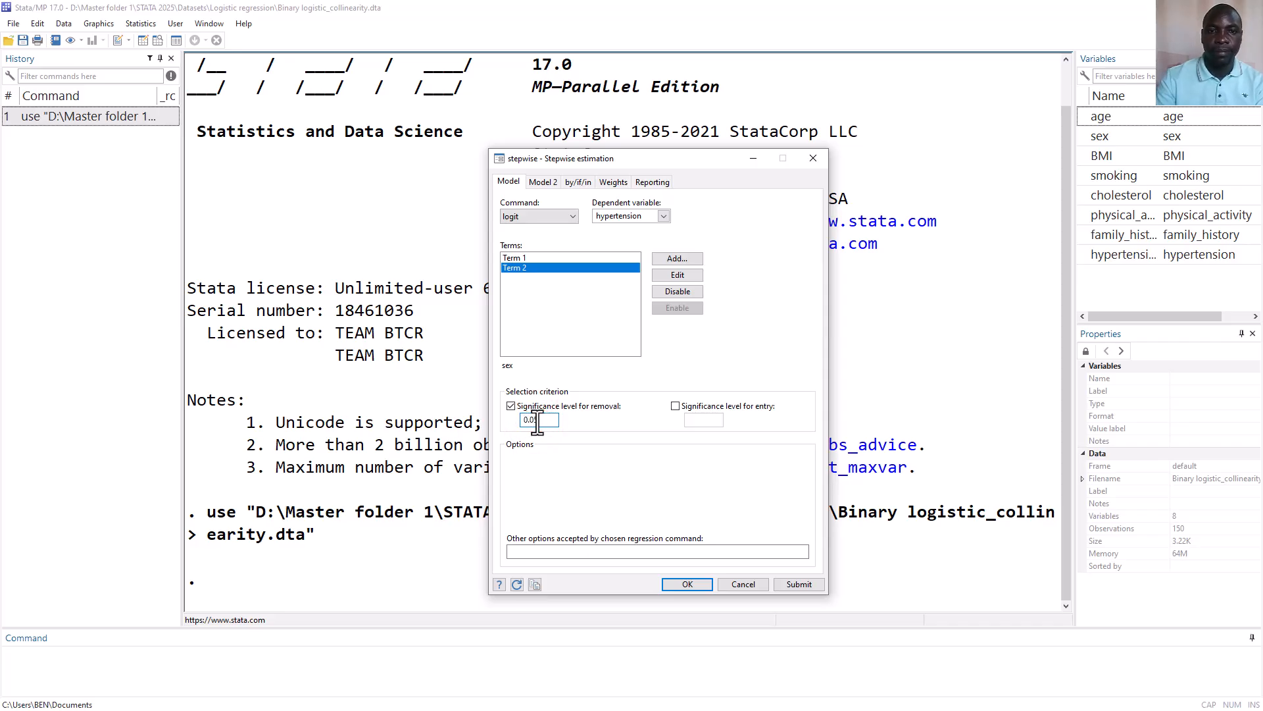
{"action": "left_click", "coordinate": [680, 582]}
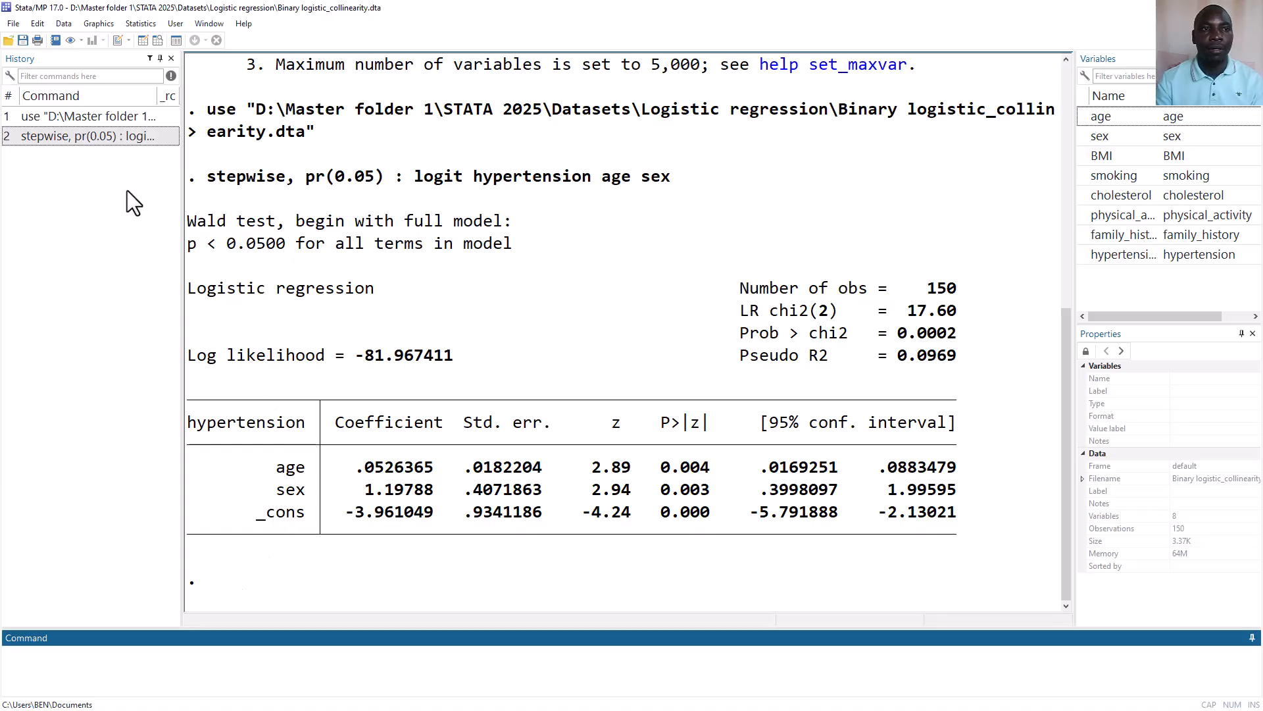
Rerun the previous stepwise logit command with BMI, smoking, cholesterol, physical_activity and family_history added after age and sex
{"action": "left_click", "coordinate": [73, 137]}
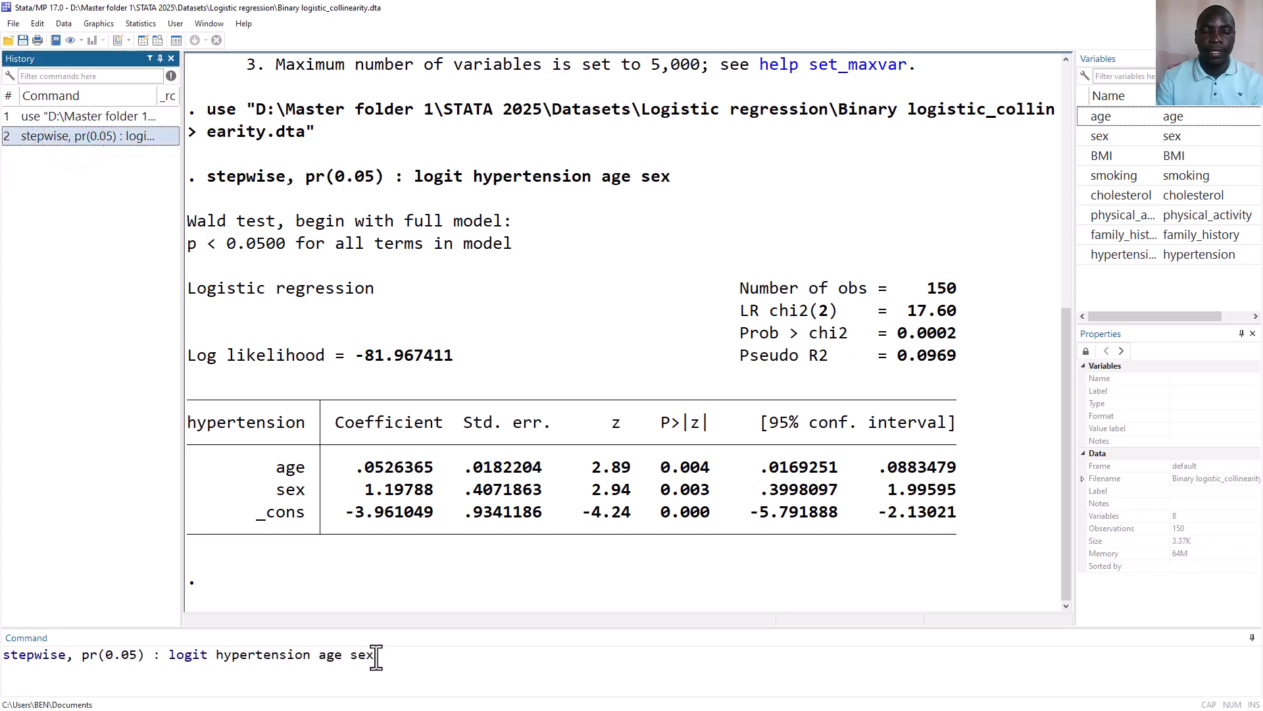
{"action": "mouse_move", "coordinate": [1162, 155]}
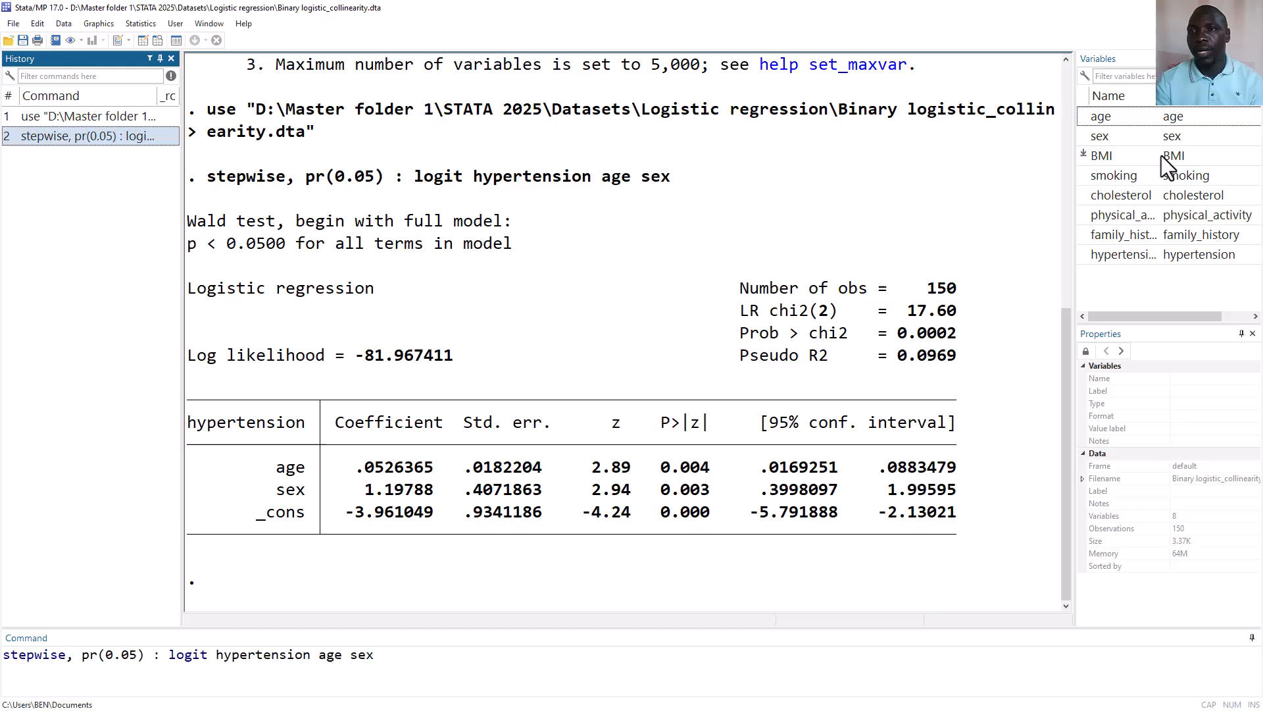
{"action": "left_click", "coordinate": [1084, 154]}
{"action": "left_click", "coordinate": [1084, 173]}
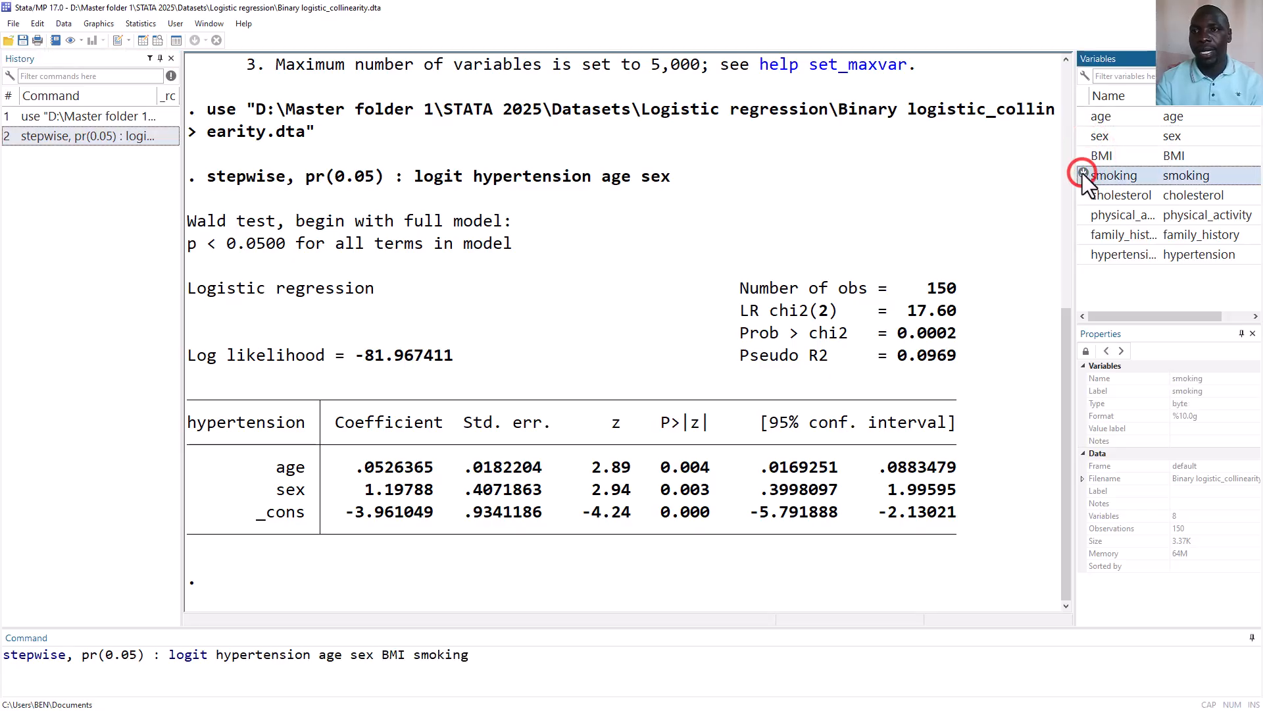
{"action": "left_click", "coordinate": [1084, 193]}
{"action": "left_click", "coordinate": [1083, 213]}
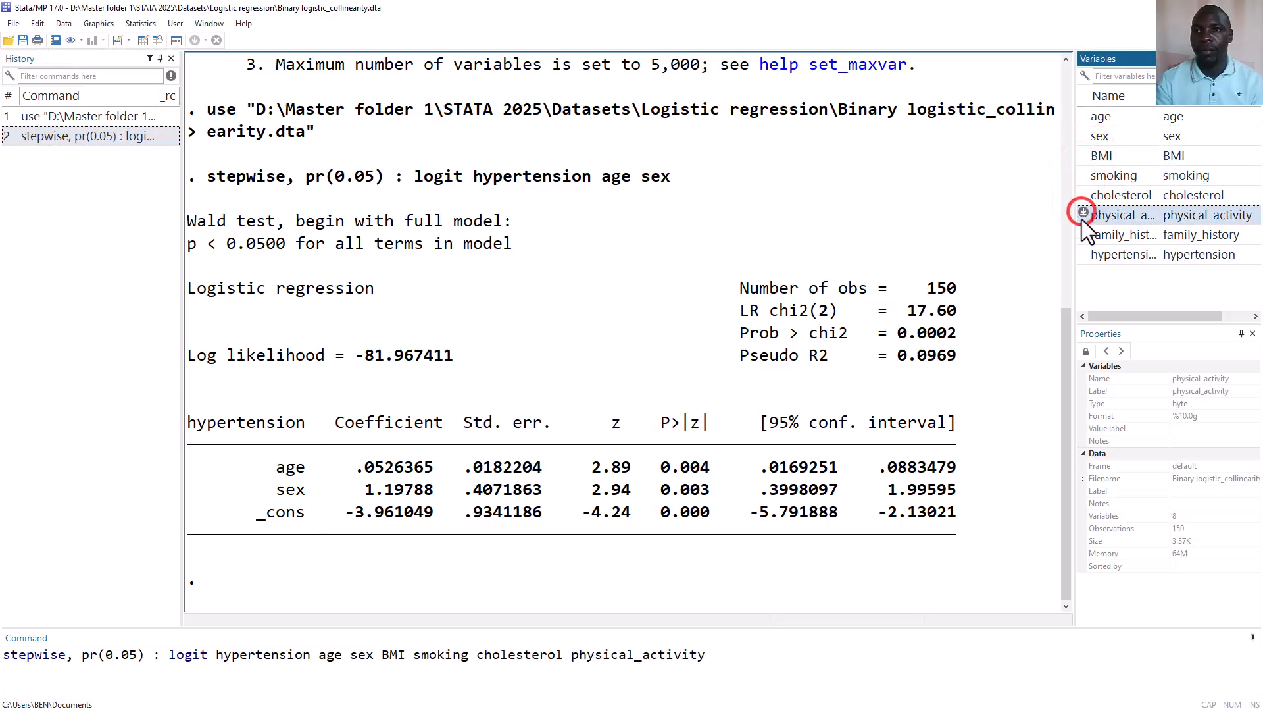
{"action": "left_click", "coordinate": [1082, 233]}
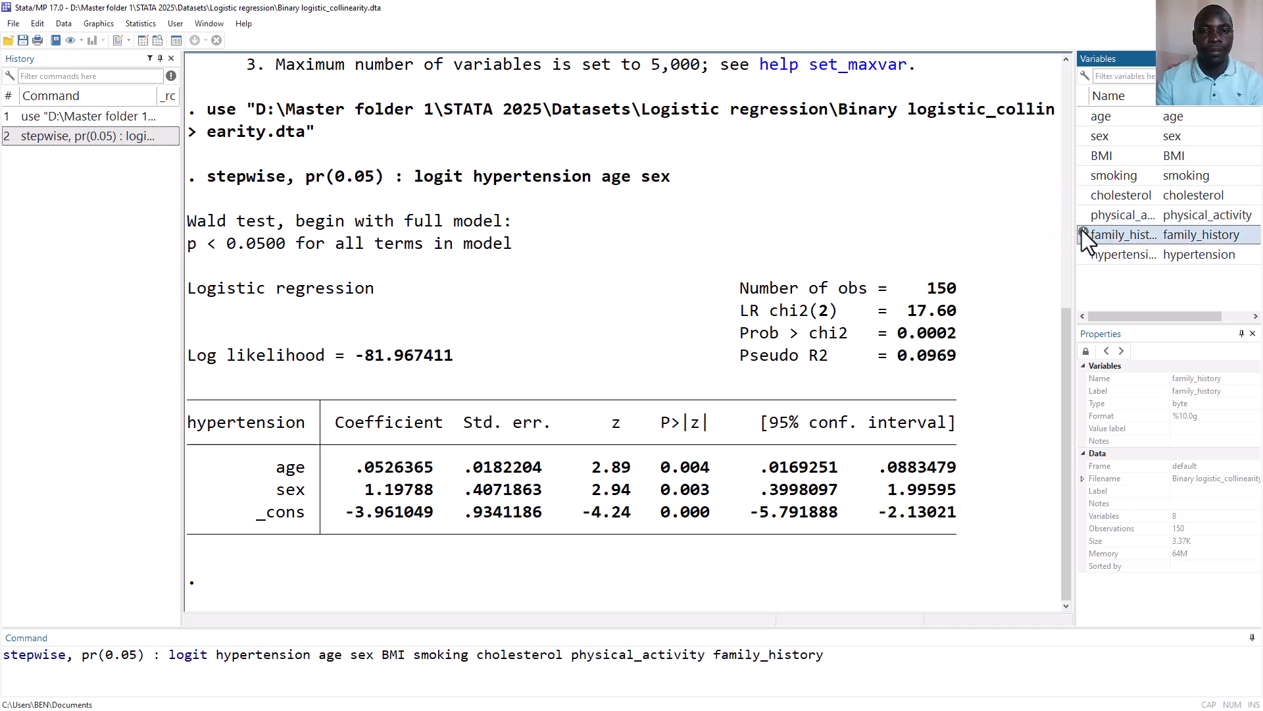
{"action": "key", "text": "Return"}
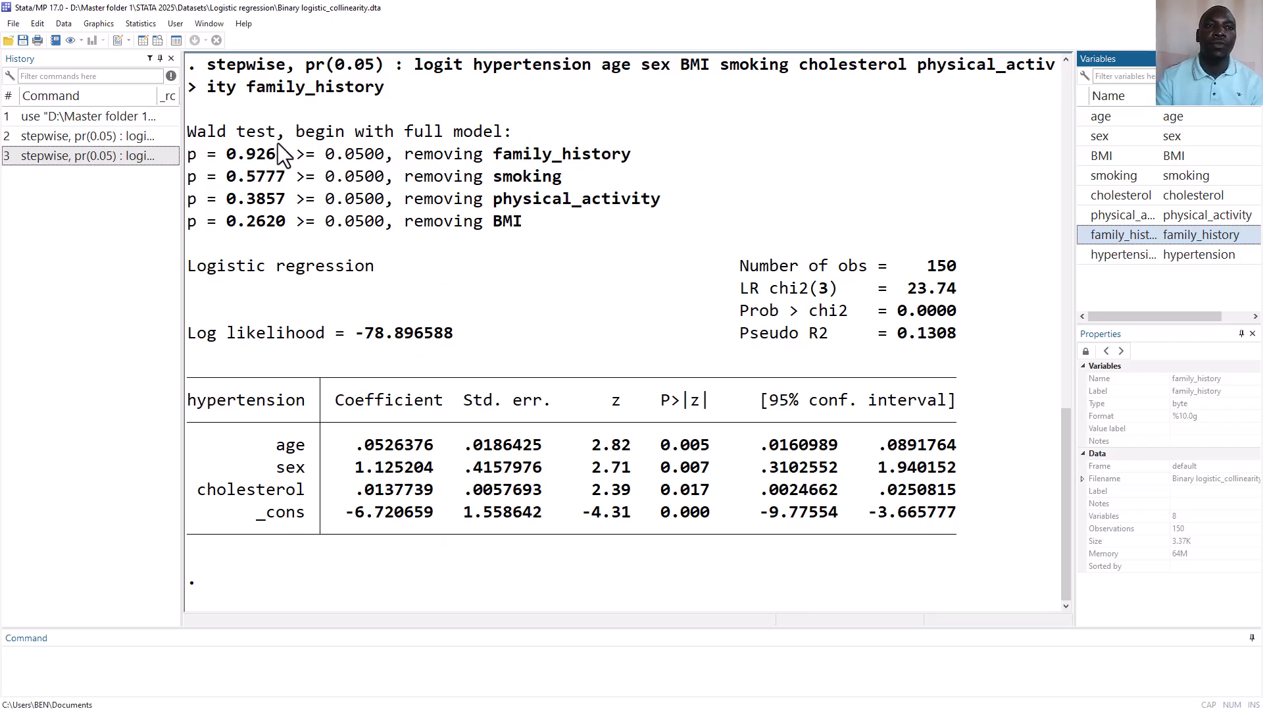
Examine which variables the stepwise procedure removes, starting from the full model
{"action": "left_click_drag", "start_coordinate": [298, 131], "coordinate": [520, 139]}
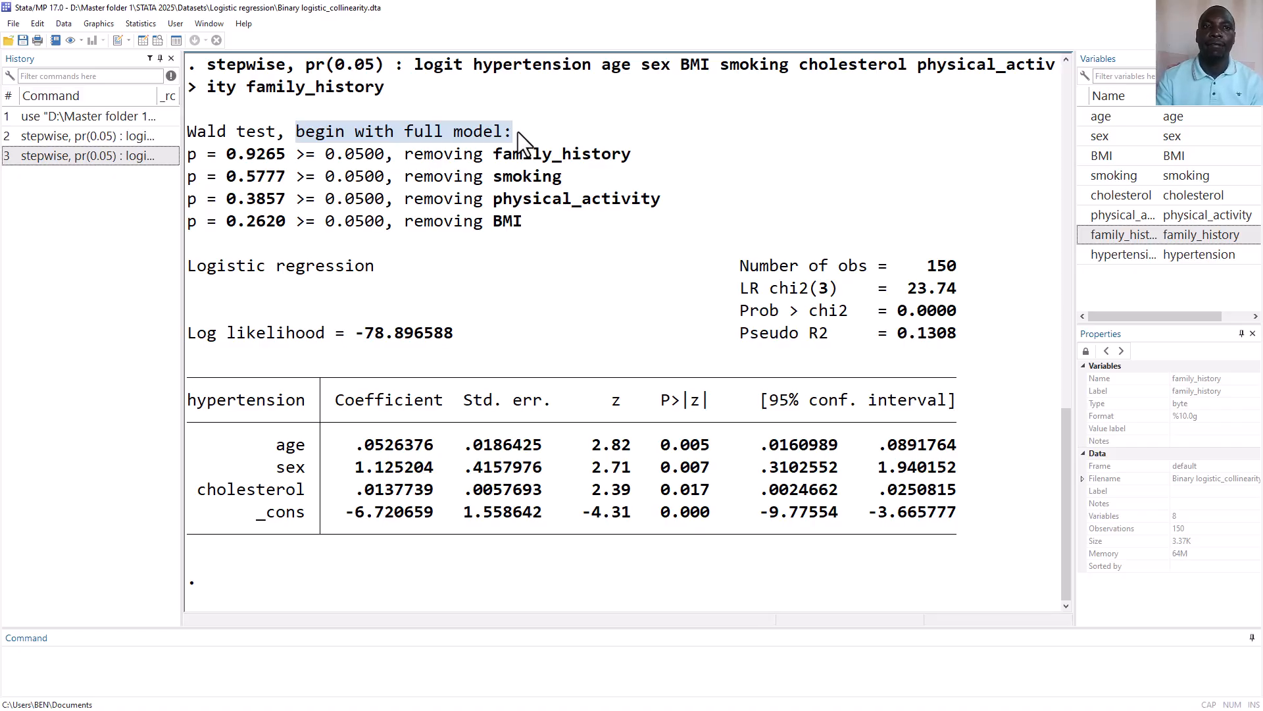
{"action": "left_click", "coordinate": [599, 161]}
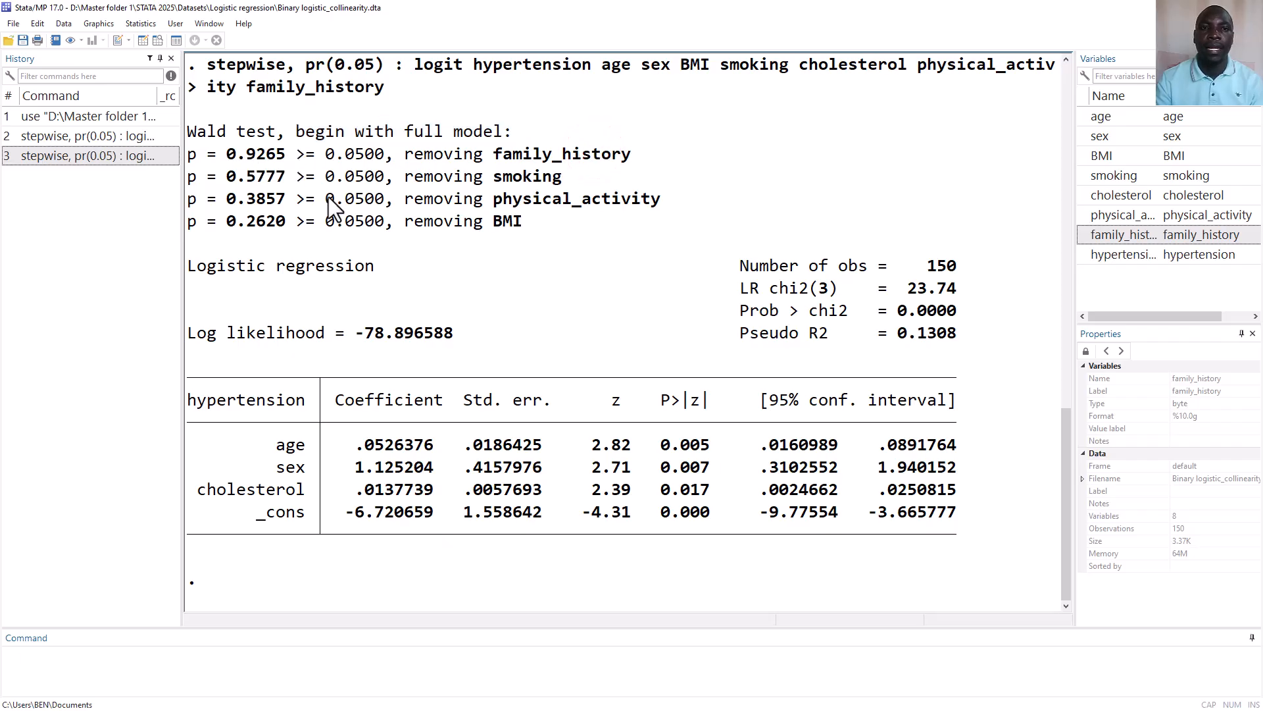
{"action": "double_click", "coordinate": [510, 221]}
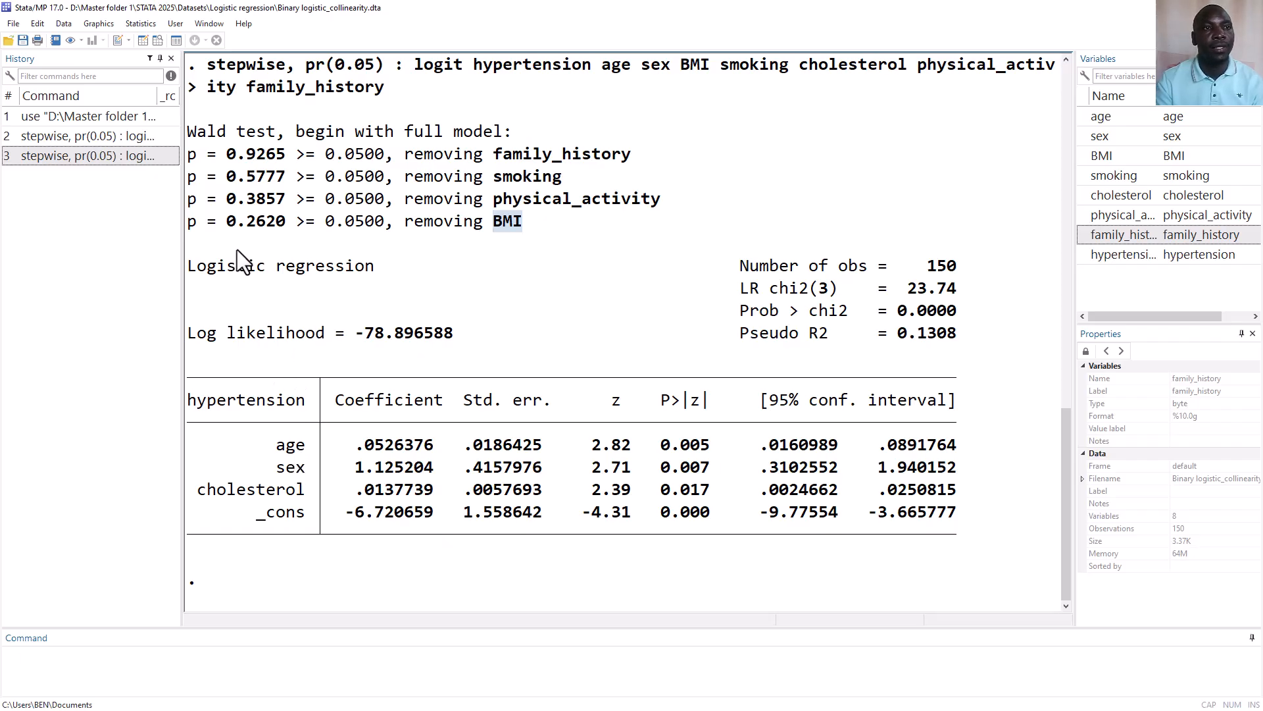
Start generating a new float variable named agesex
{"action": "left_click", "coordinate": [64, 23]}
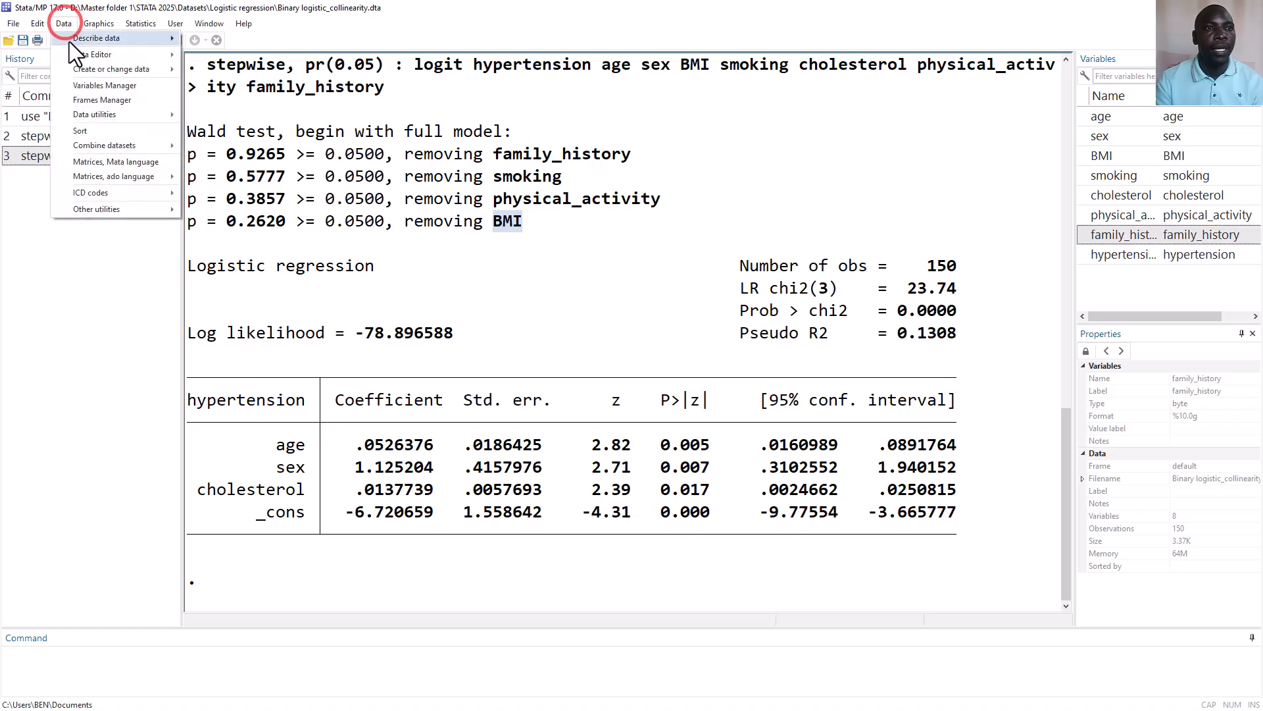
{"action": "mouse_move", "coordinate": [120, 71]}
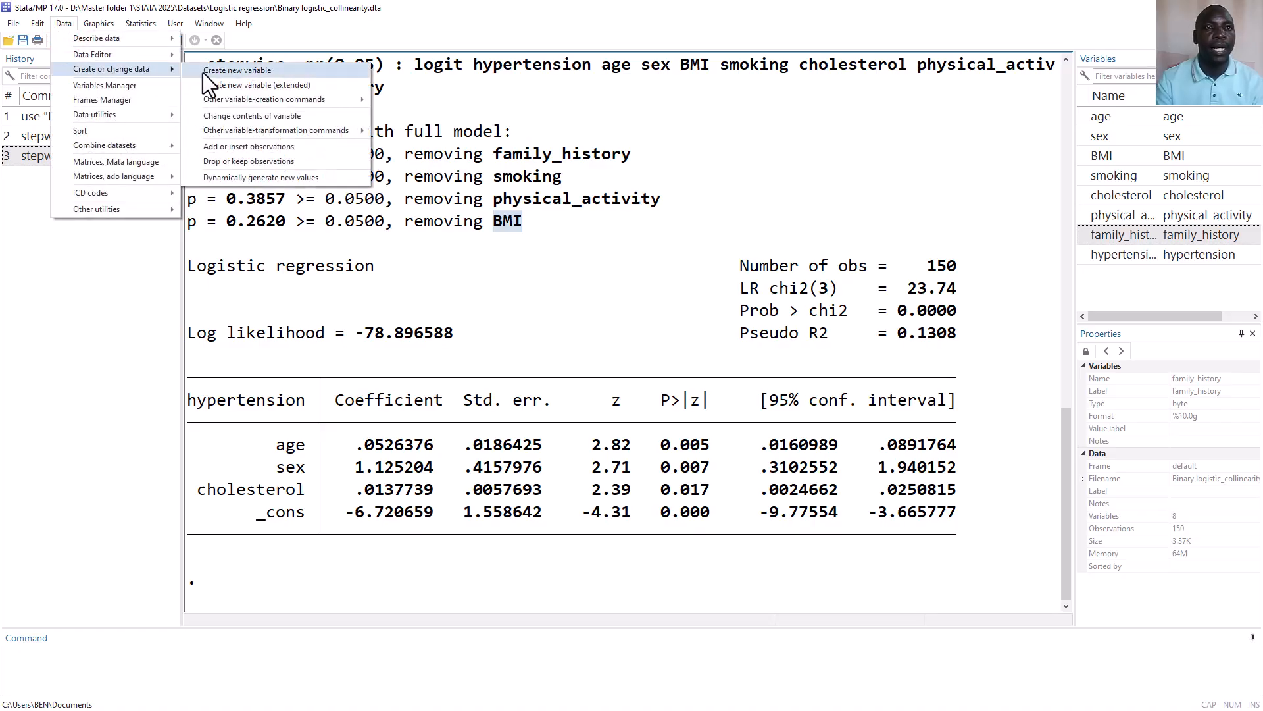
{"action": "left_click", "coordinate": [220, 71]}
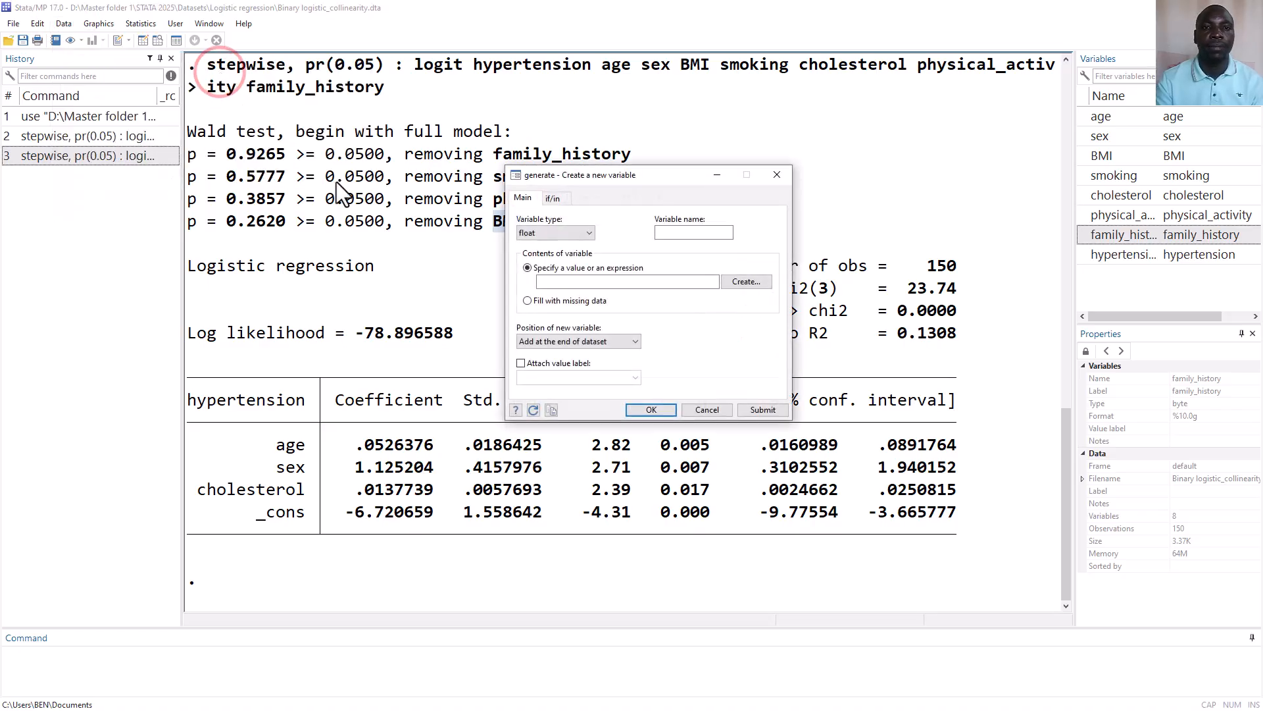
{"action": "left_click", "coordinate": [691, 232]}
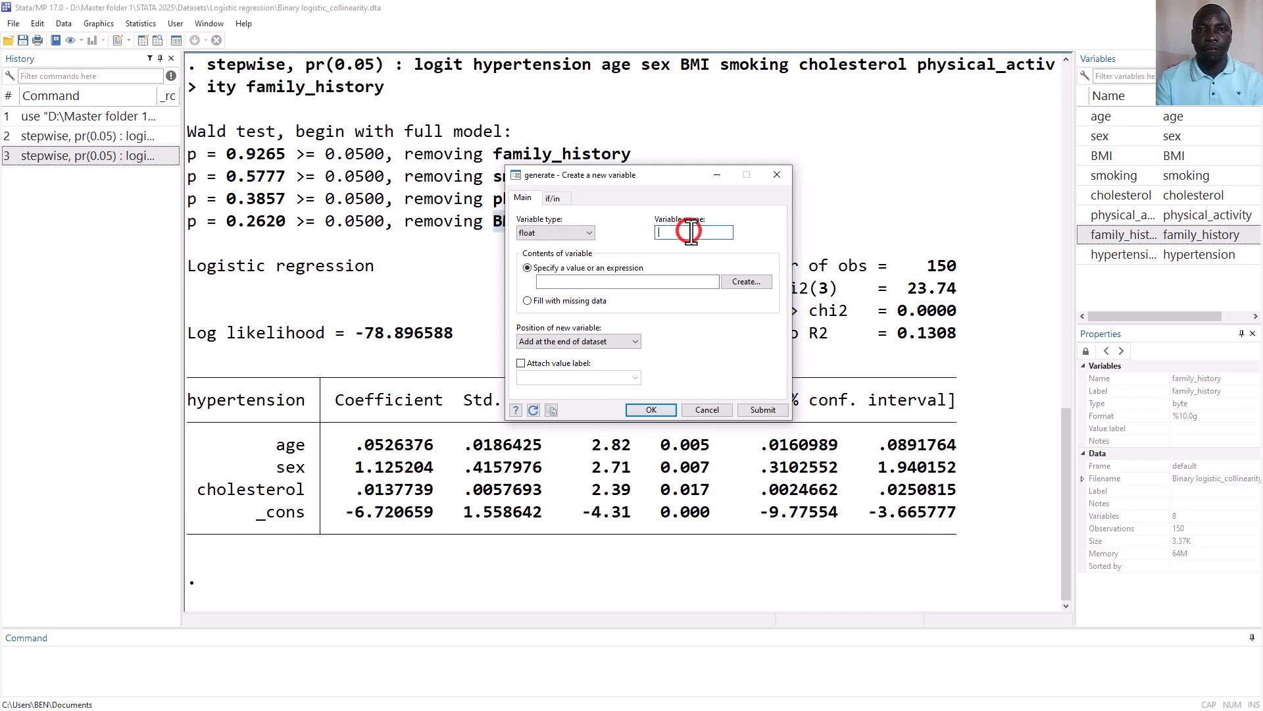
{"action": "type", "text": "agesex"}
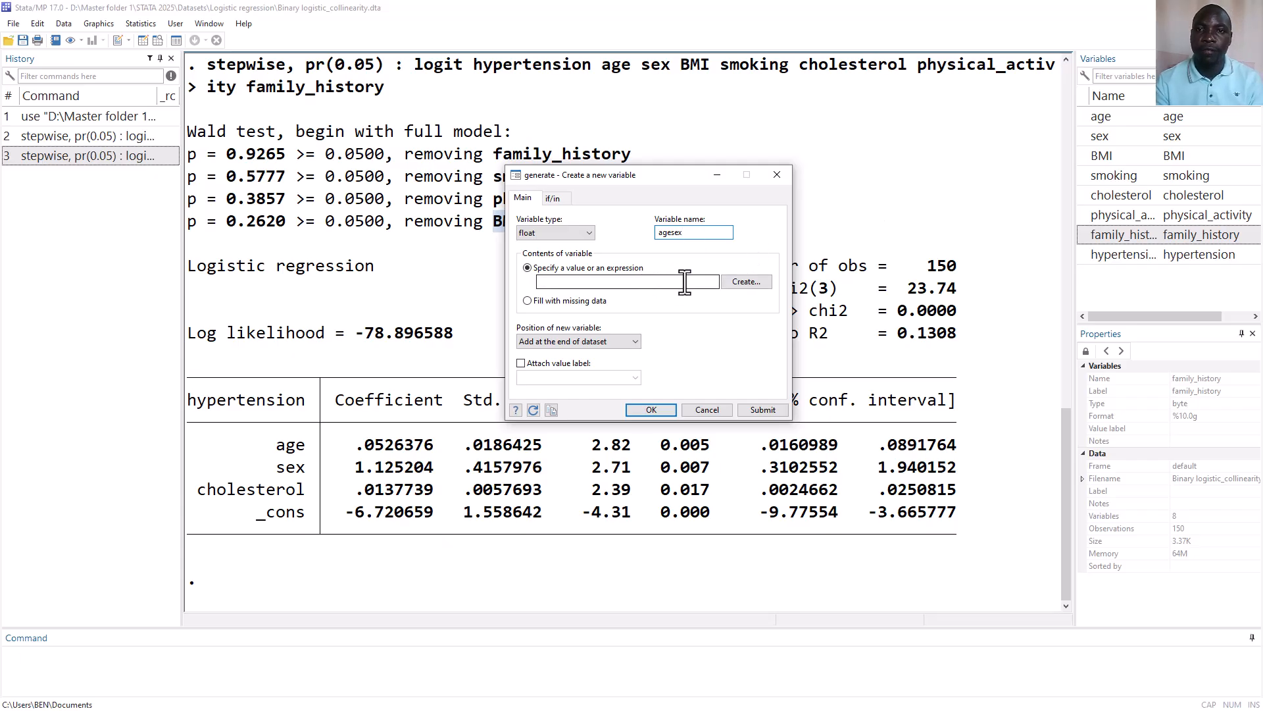
Build the expression age * sex for the new variable's contents and generate it
{"action": "left_click", "coordinate": [741, 280]}
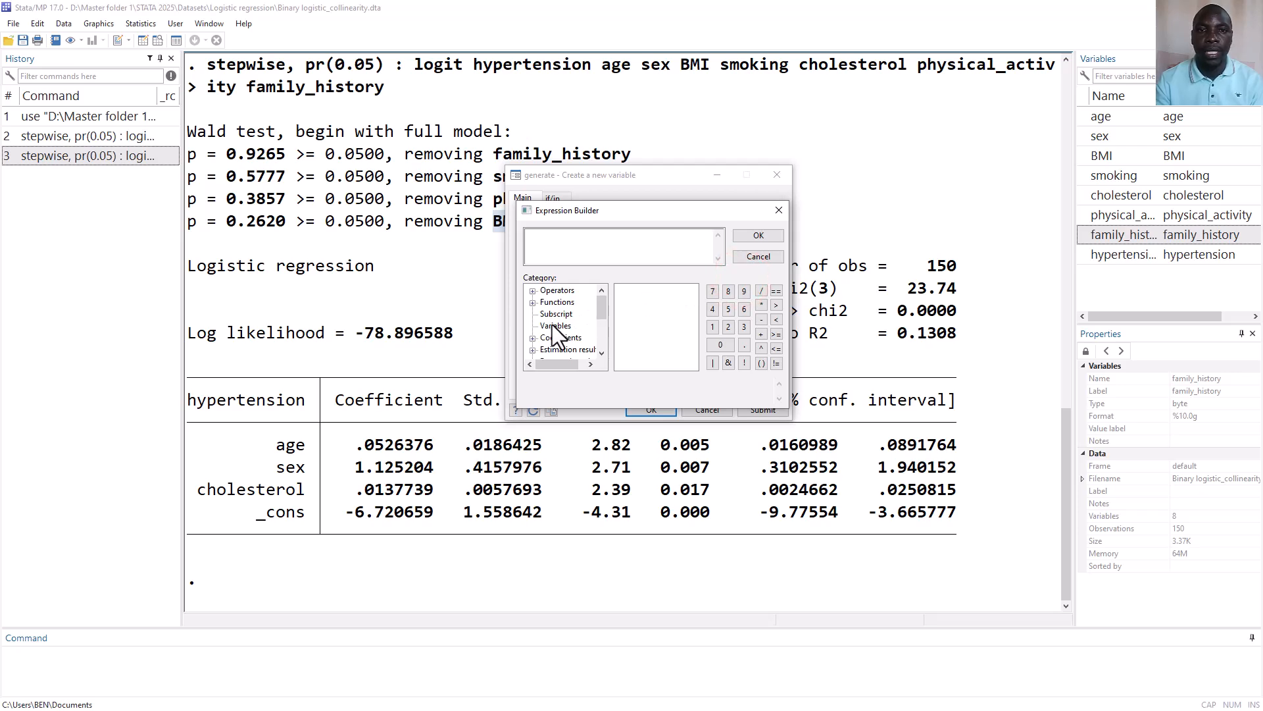
{"action": "left_click", "coordinate": [551, 326]}
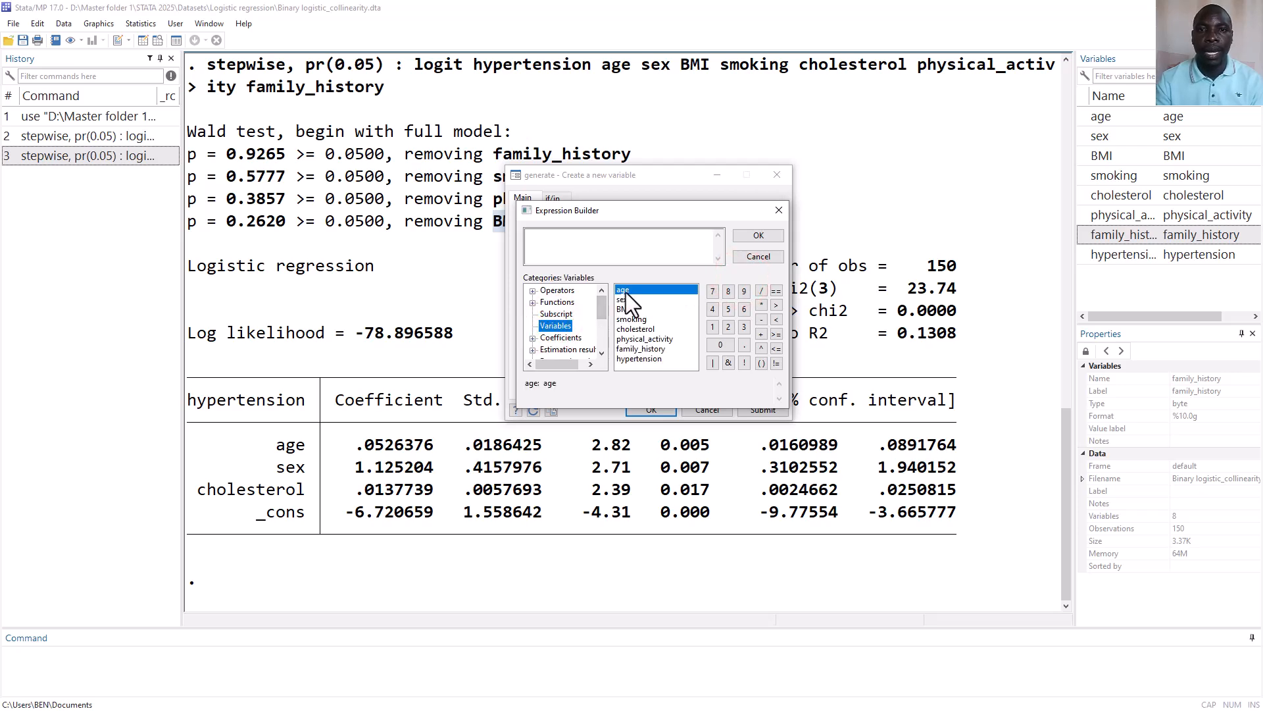
{"action": "double_click", "coordinate": [626, 291]}
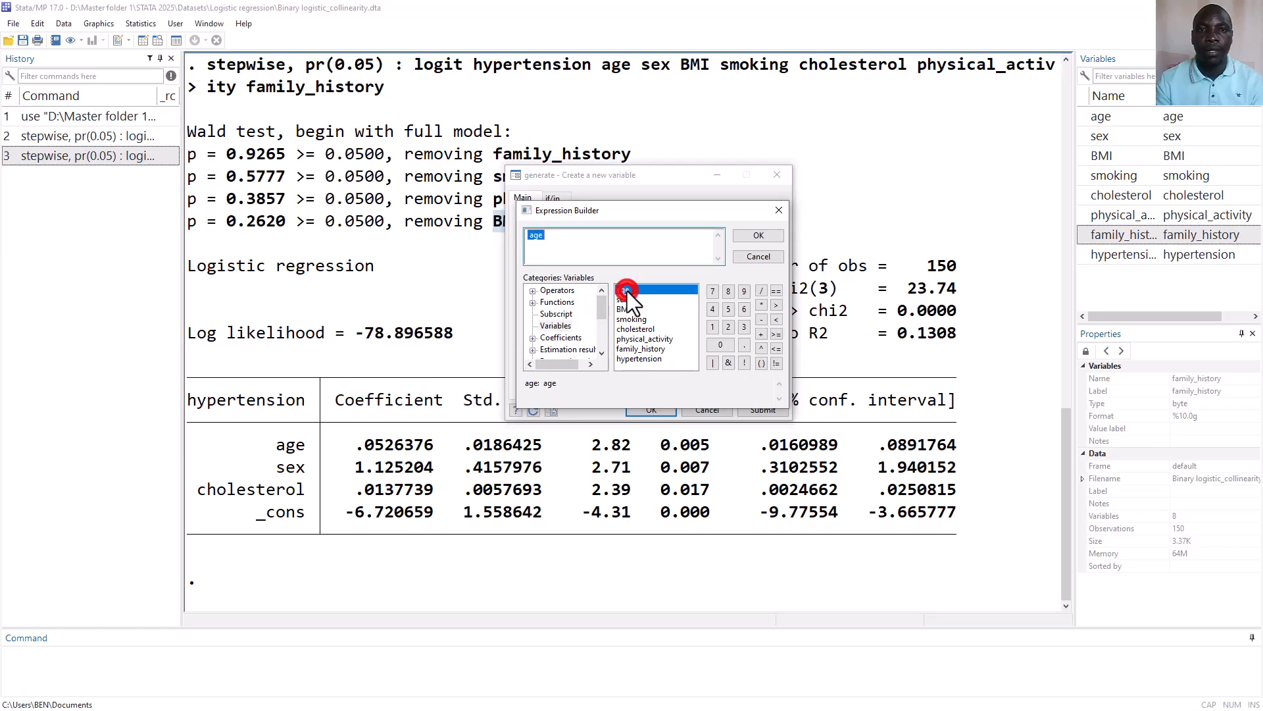
{"action": "left_click", "coordinate": [577, 241]}
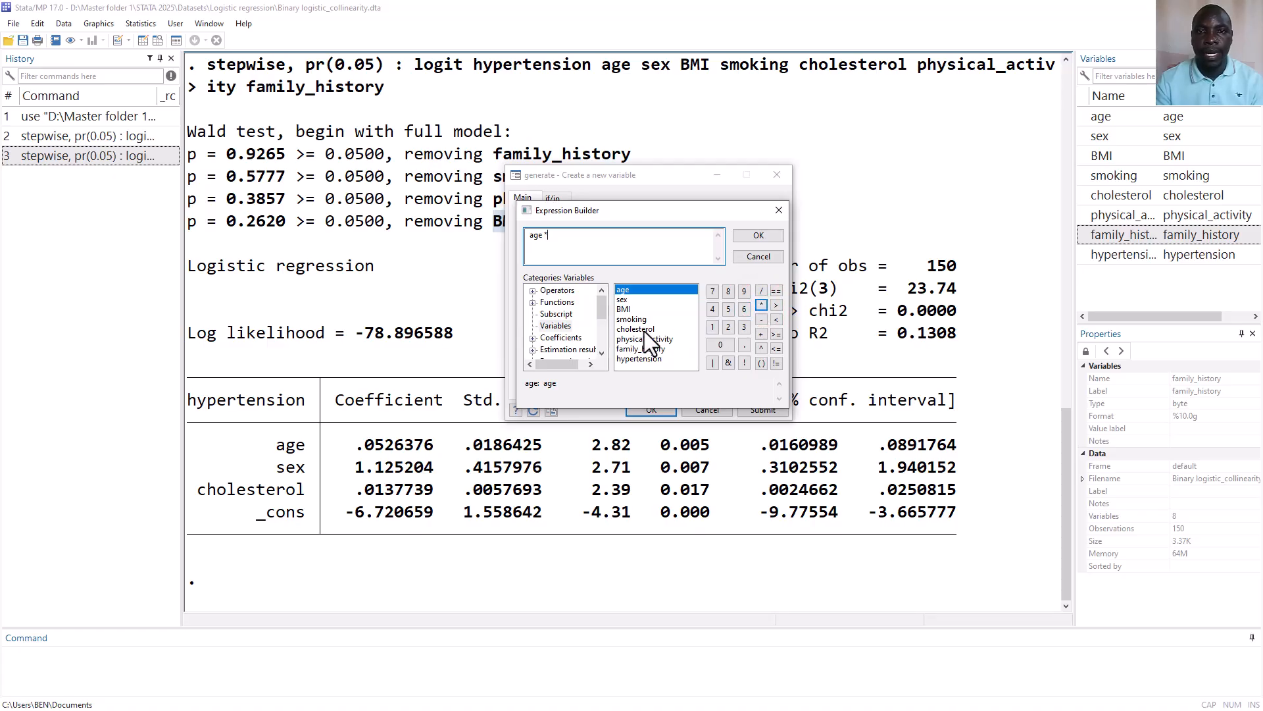
{"action": "double_click", "coordinate": [622, 300]}
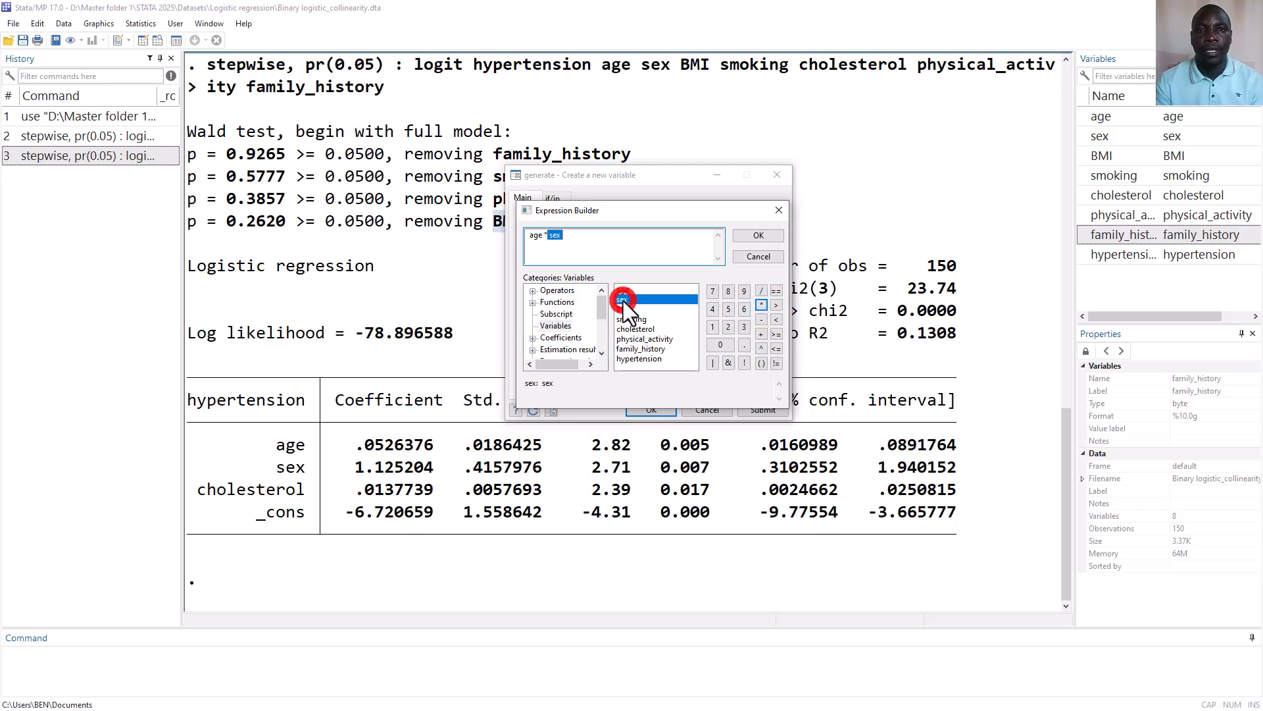
{"action": "left_click", "coordinate": [667, 254]}
{"action": "left_click", "coordinate": [759, 236]}
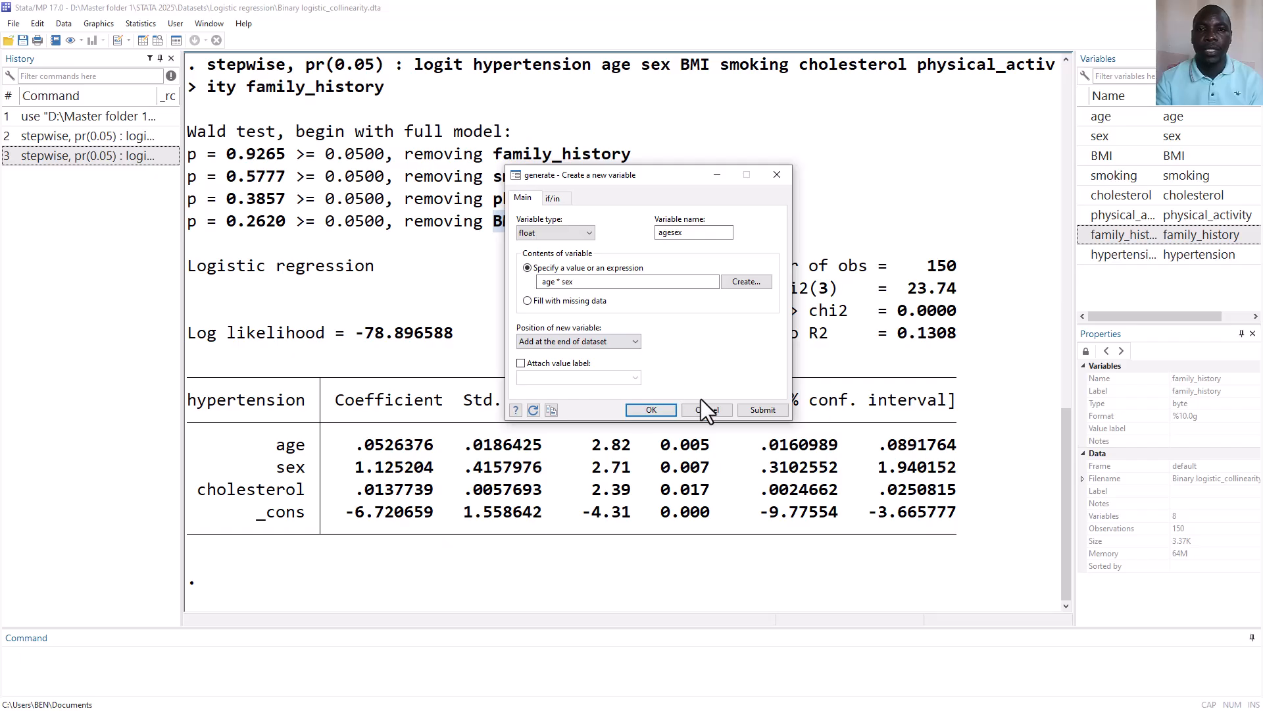
{"action": "left_click", "coordinate": [652, 409]}
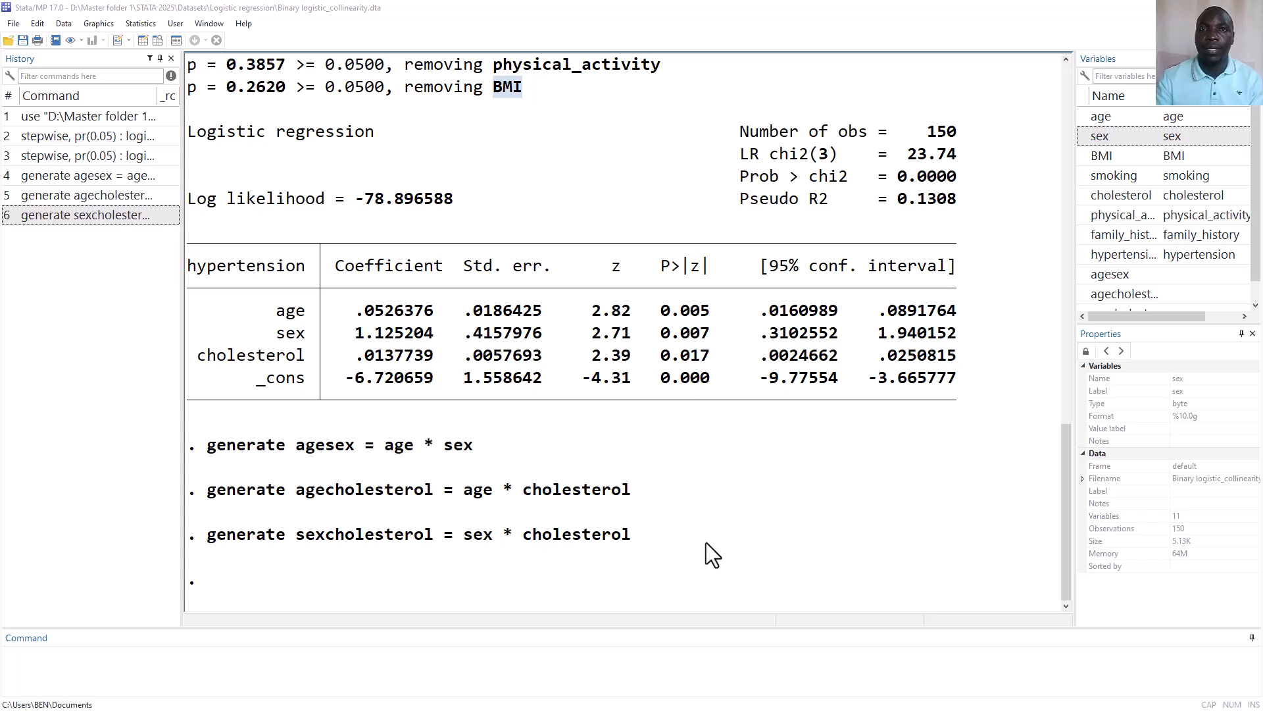
Set up a logistic regression reporting odds ratios with hypertension as the dependent variable
{"action": "left_click", "coordinate": [294, 86]}
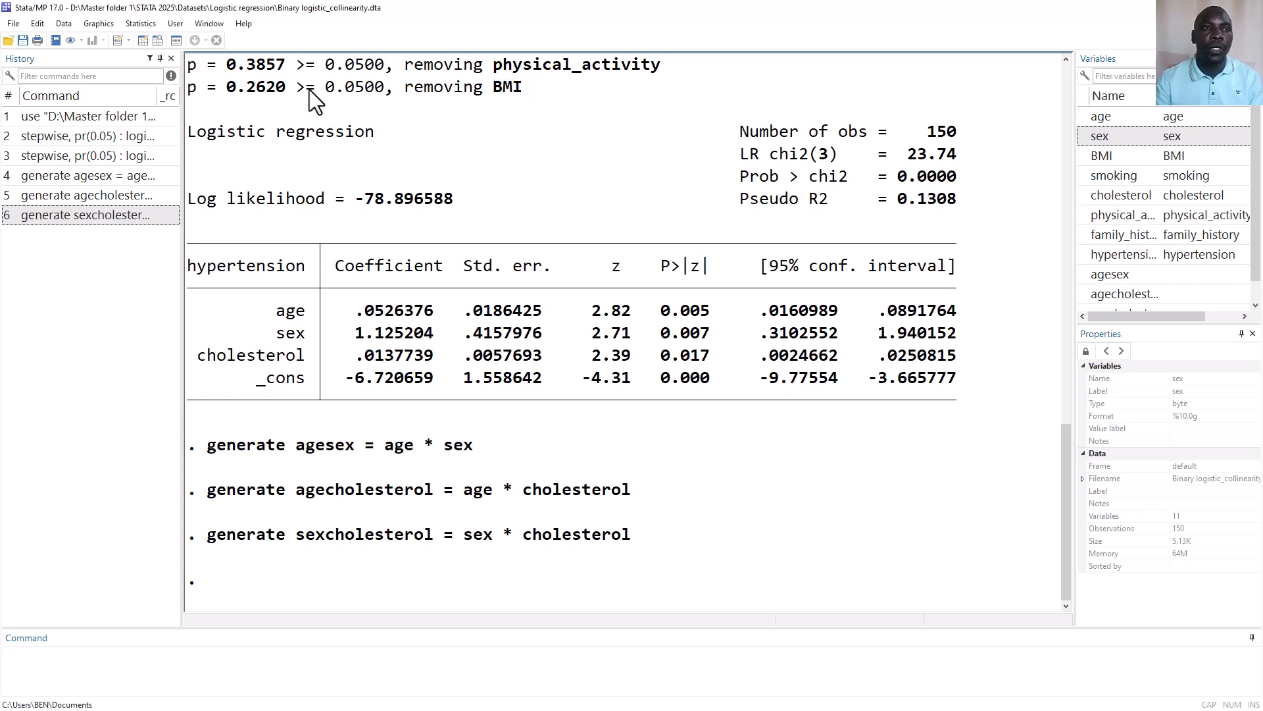
{"action": "left_click", "coordinate": [138, 22]}
{"action": "mouse_move", "coordinate": [176, 75]}
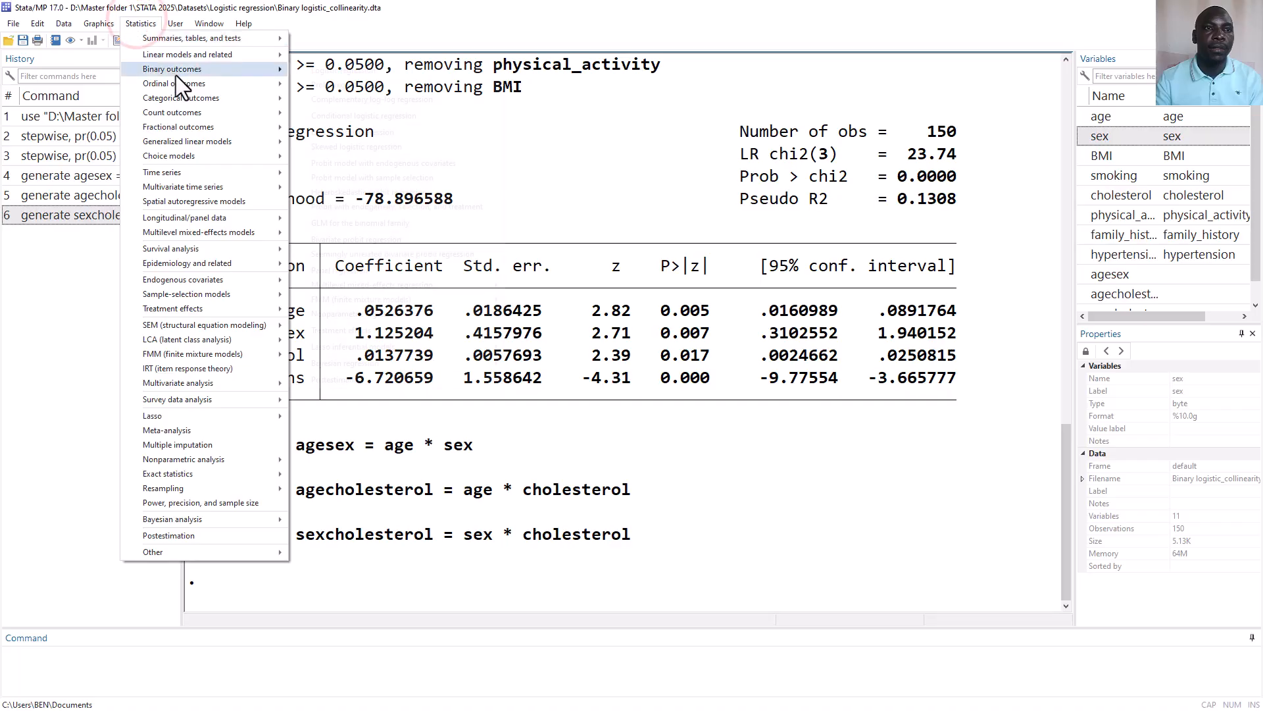
{"action": "left_click", "coordinate": [319, 71]}
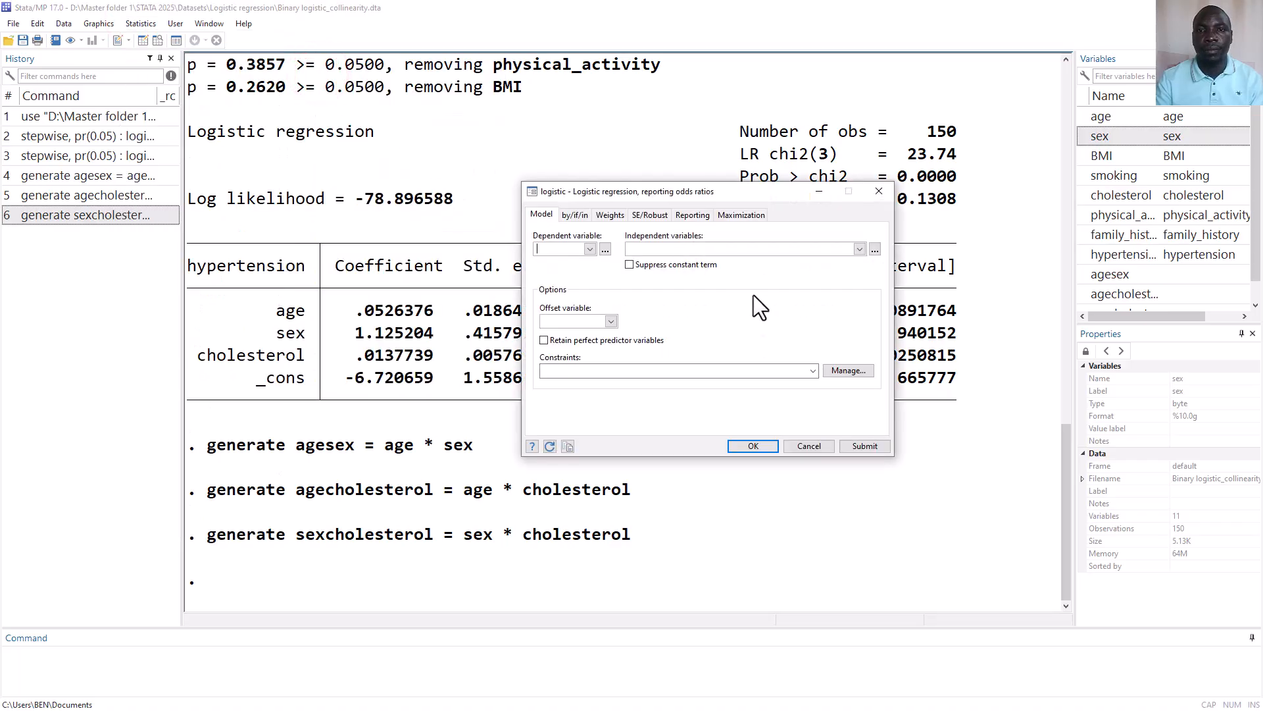
{"action": "left_click", "coordinate": [590, 250]}
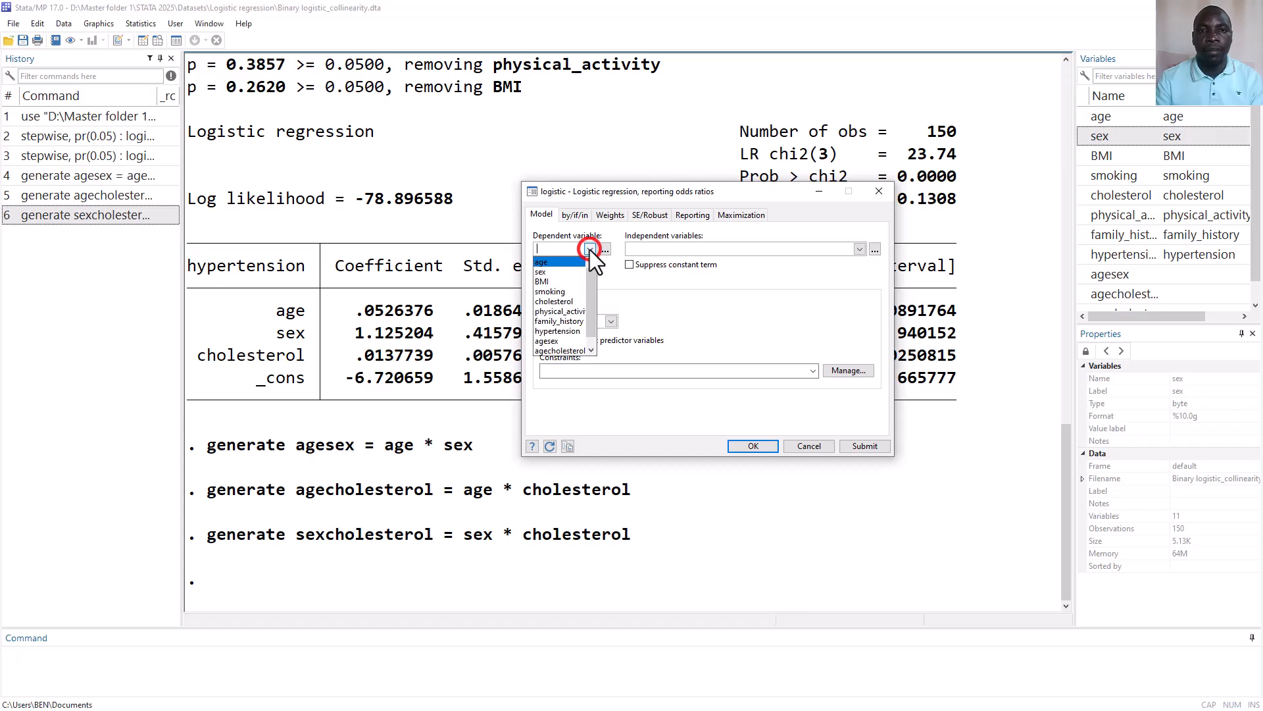
{"action": "left_click_drag", "start_coordinate": [594, 275], "coordinate": [594, 306]}
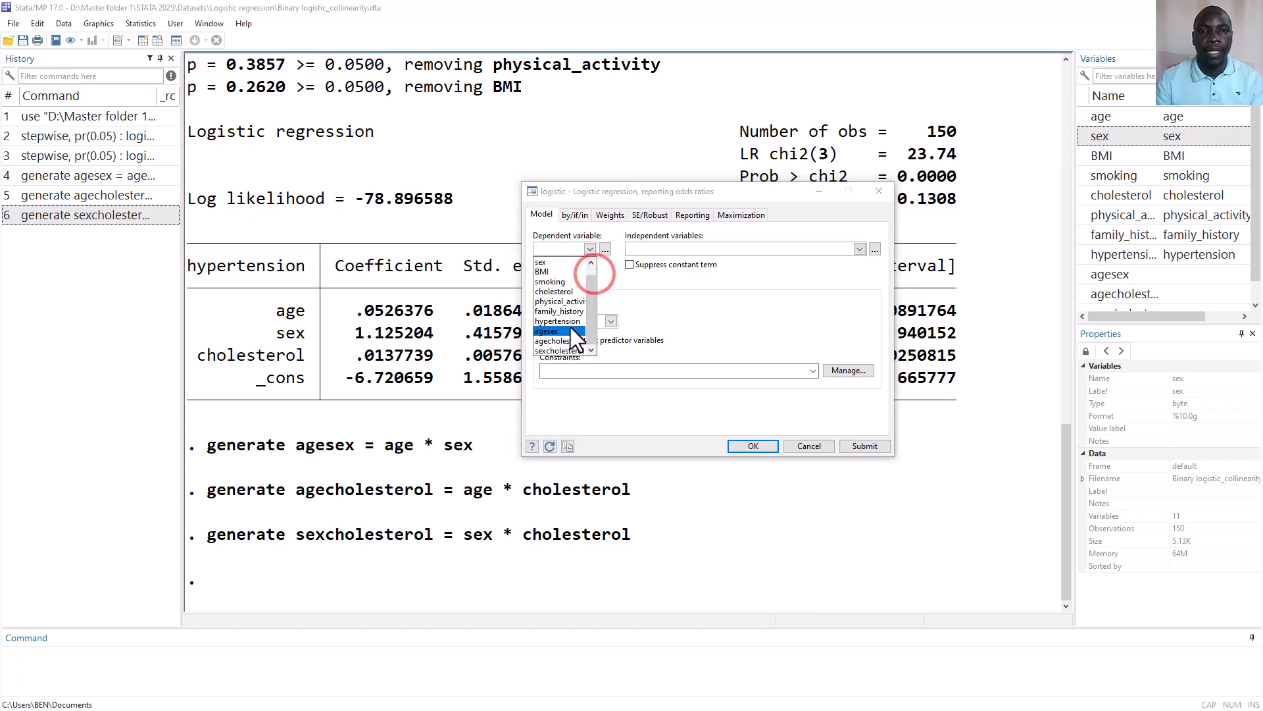
{"action": "left_click", "coordinate": [565, 321]}
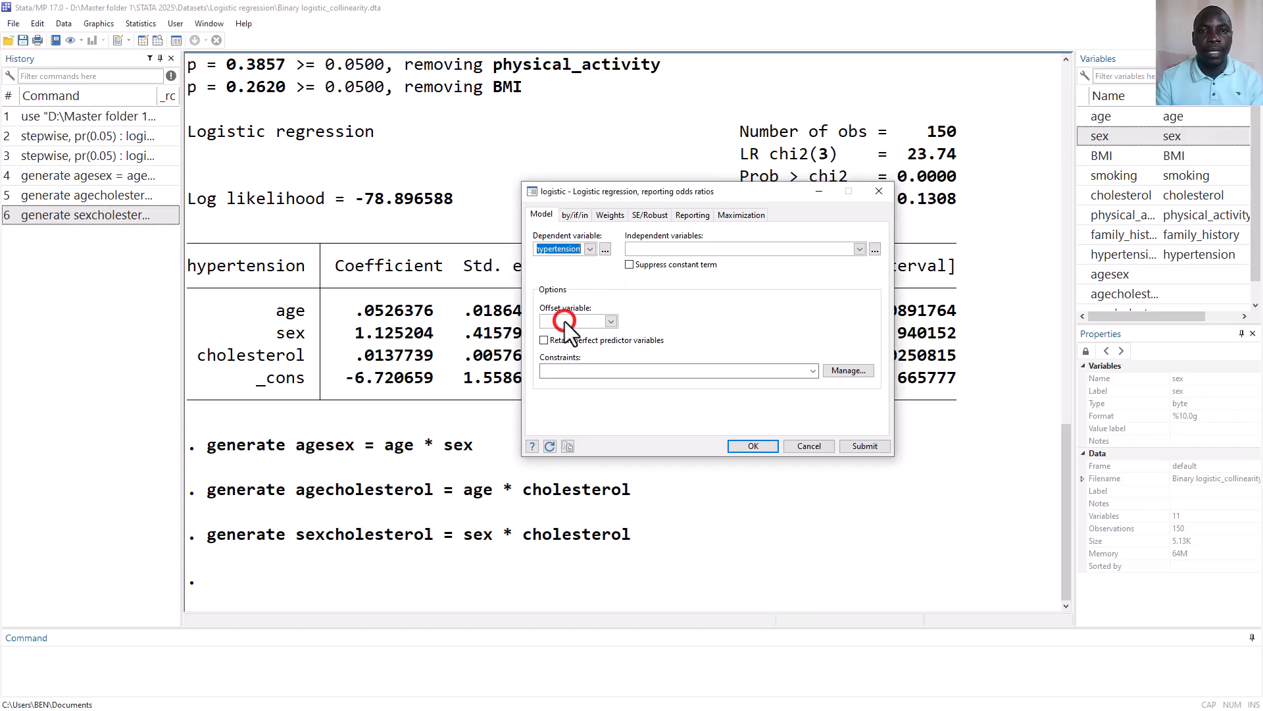
Enter age, sex, BMI, smoking, cholesterol, physical_activity and family_history as the independent variables
{"action": "left_click", "coordinate": [858, 250]}
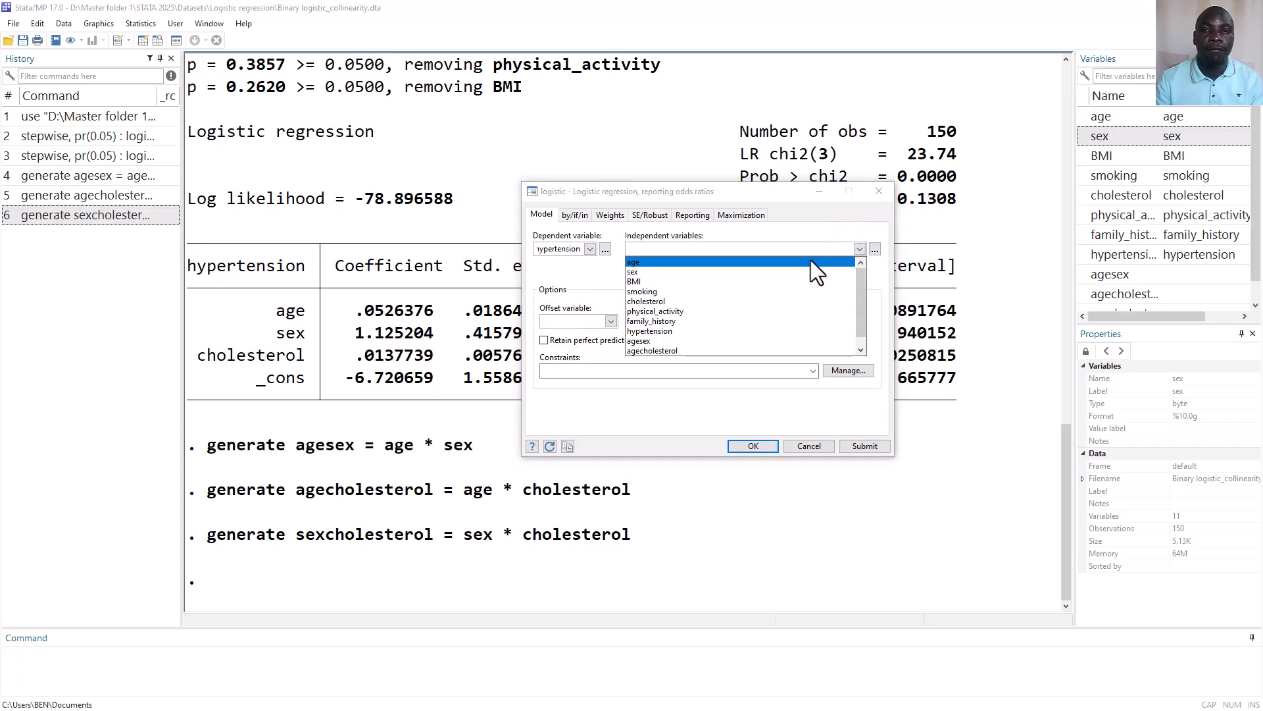
{"action": "left_click", "coordinate": [792, 260]}
{"action": "left_click", "coordinate": [785, 271]}
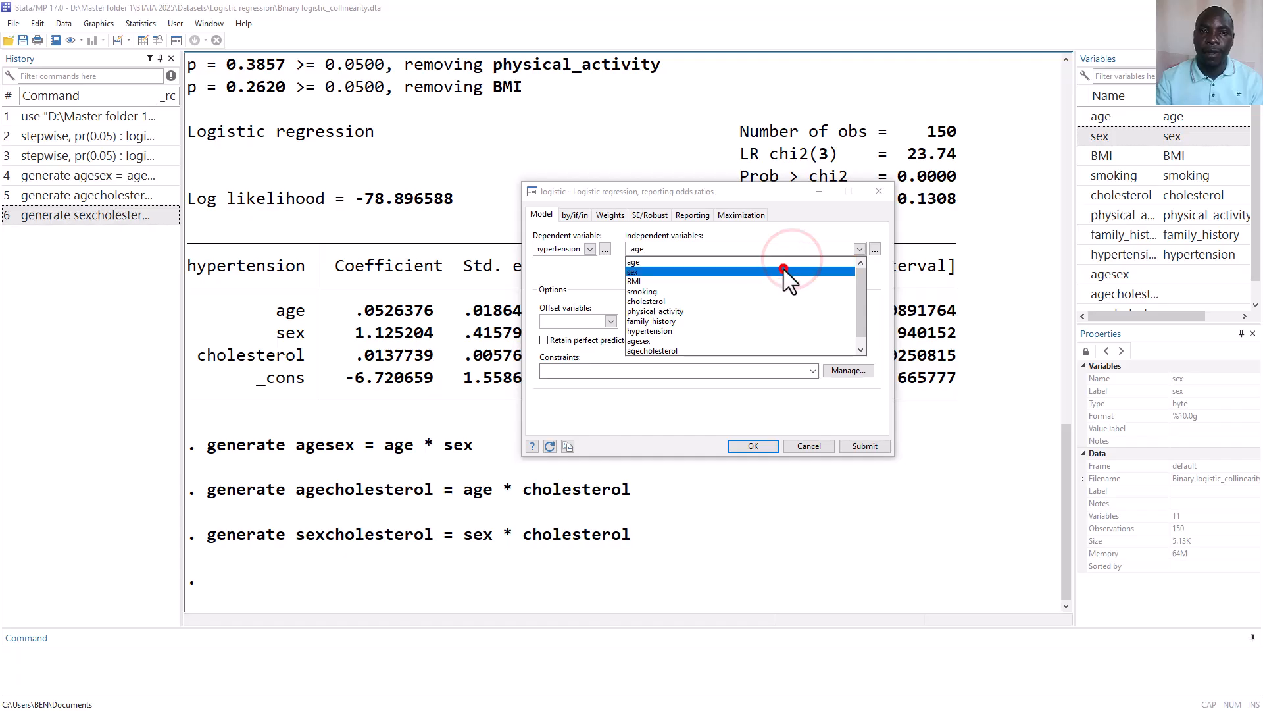
{"action": "left_click", "coordinate": [779, 280]}
Add the interaction terms agesex, agecholesterol and sexcholesterol to the independent variables and run the logistic regression
{"action": "left_click", "coordinate": [860, 250]}
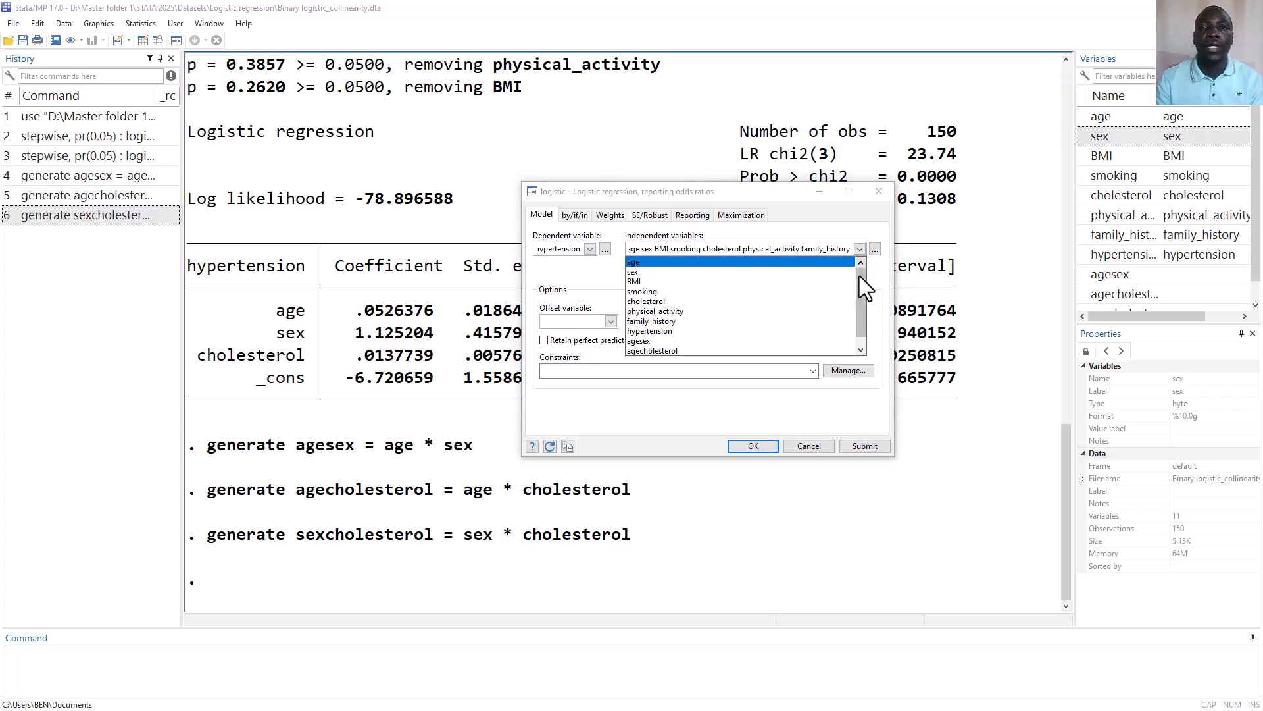
{"action": "left_click_drag", "start_coordinate": [860, 275], "coordinate": [859, 318]}
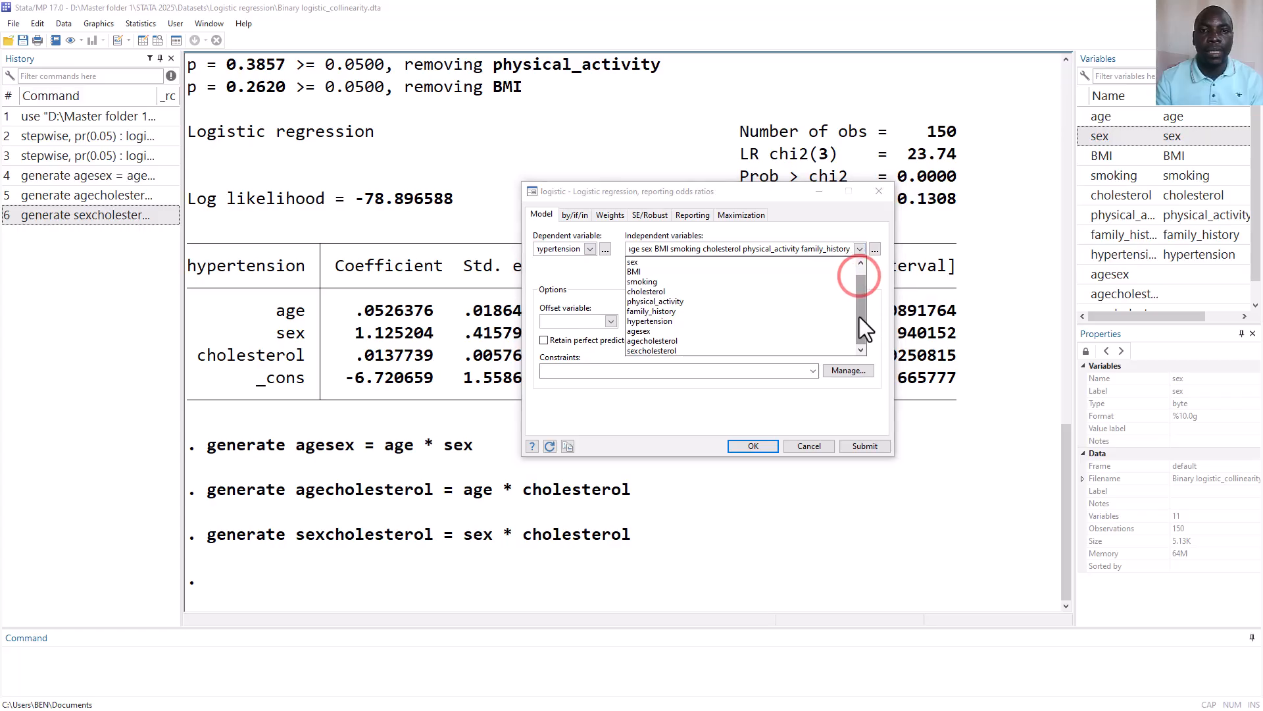
{"action": "left_click", "coordinate": [720, 330]}
{"action": "left_click", "coordinate": [716, 338]}
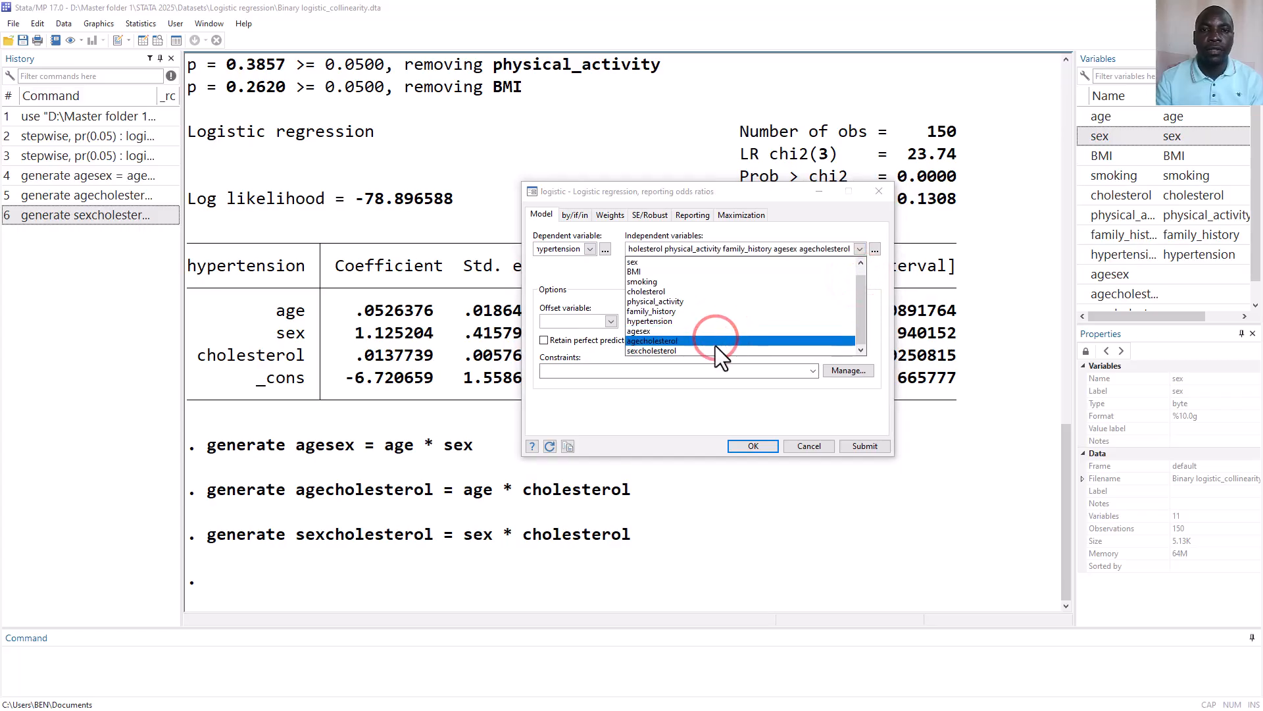
{"action": "left_click", "coordinate": [714, 348]}
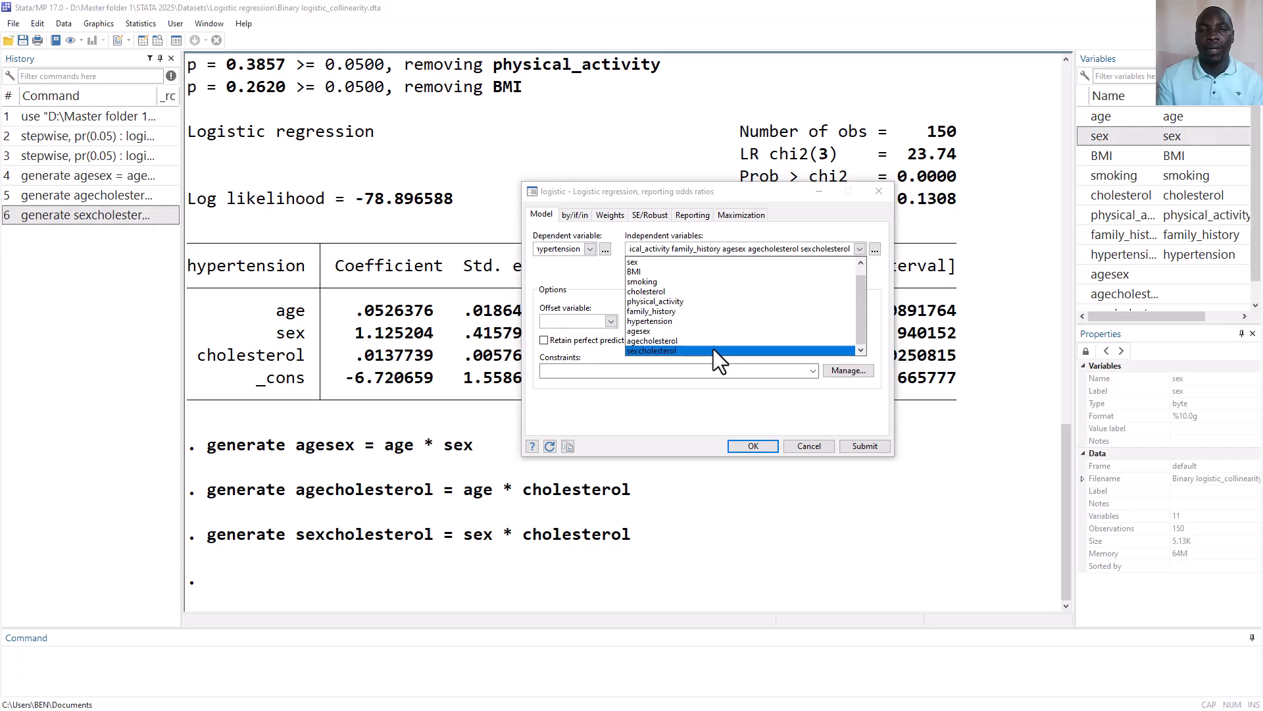
{"action": "left_click", "coordinate": [722, 403]}
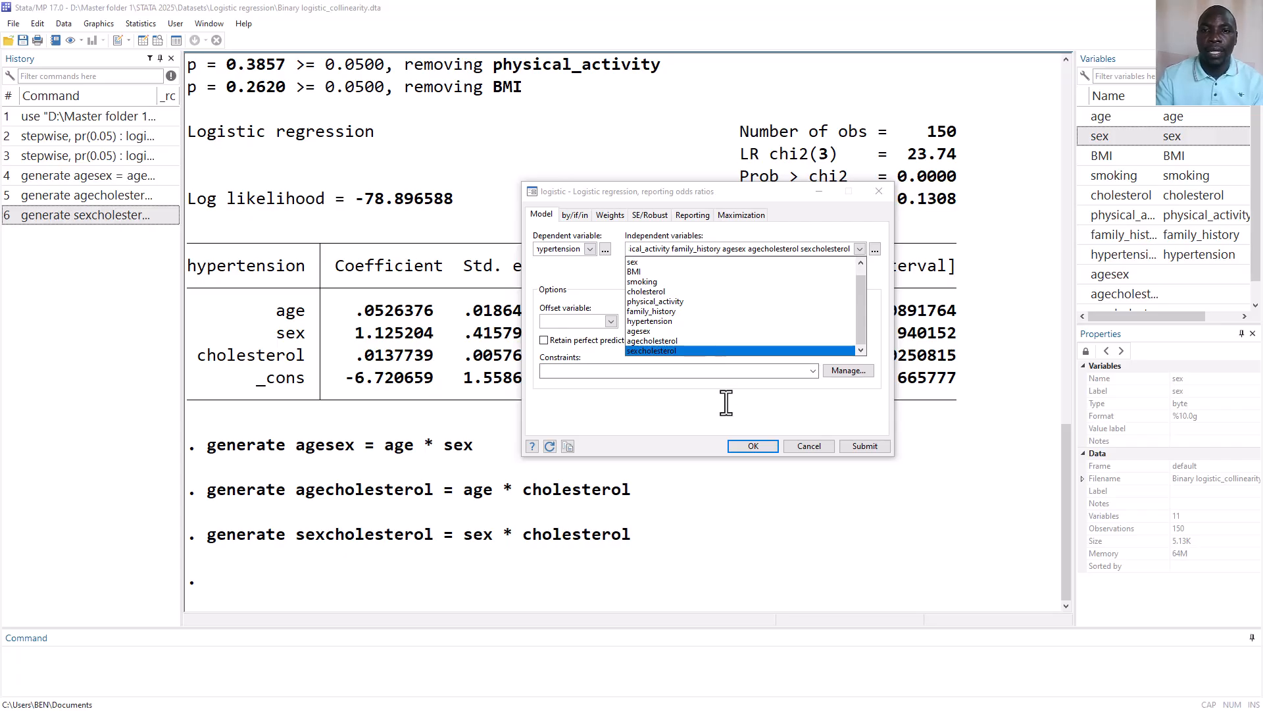
{"action": "left_click", "coordinate": [752, 445]}
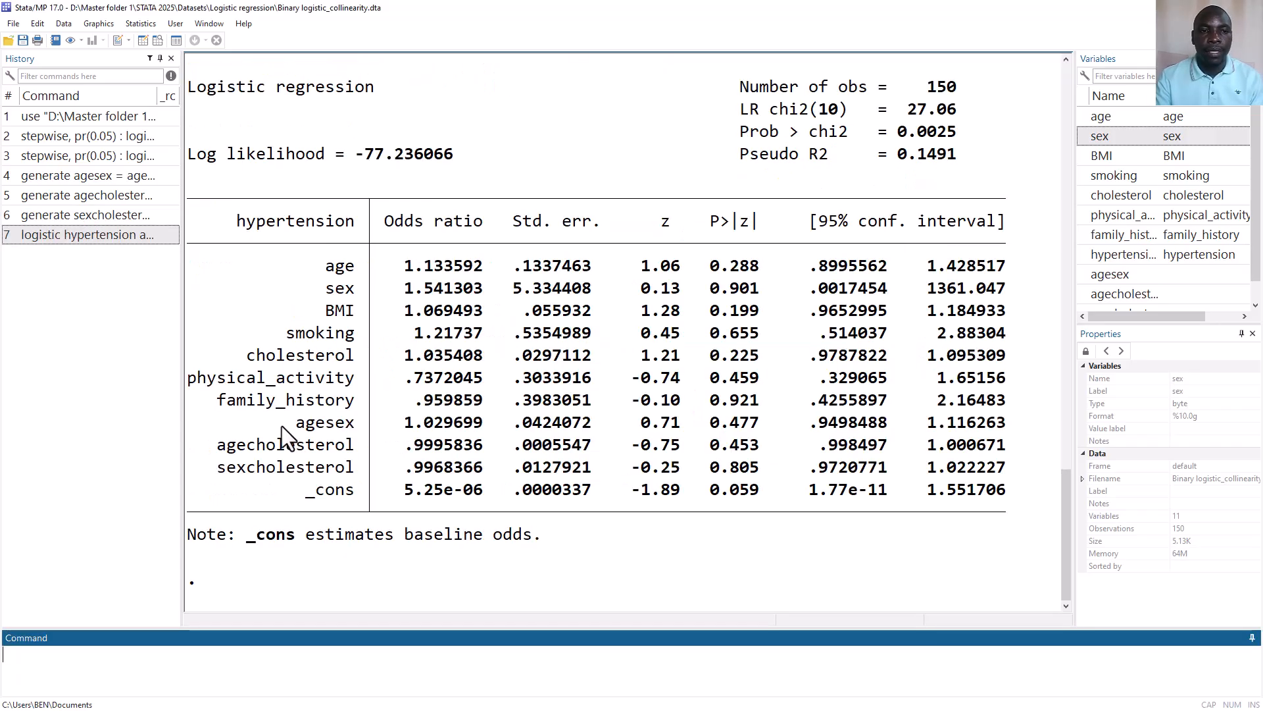
Examine the agesex, agecholesterol and sexcholesterol rows in the odds ratio table
{"action": "left_click", "coordinate": [293, 422]}
{"action": "left_click_drag", "start_coordinate": [294, 425], "coordinate": [352, 468]}
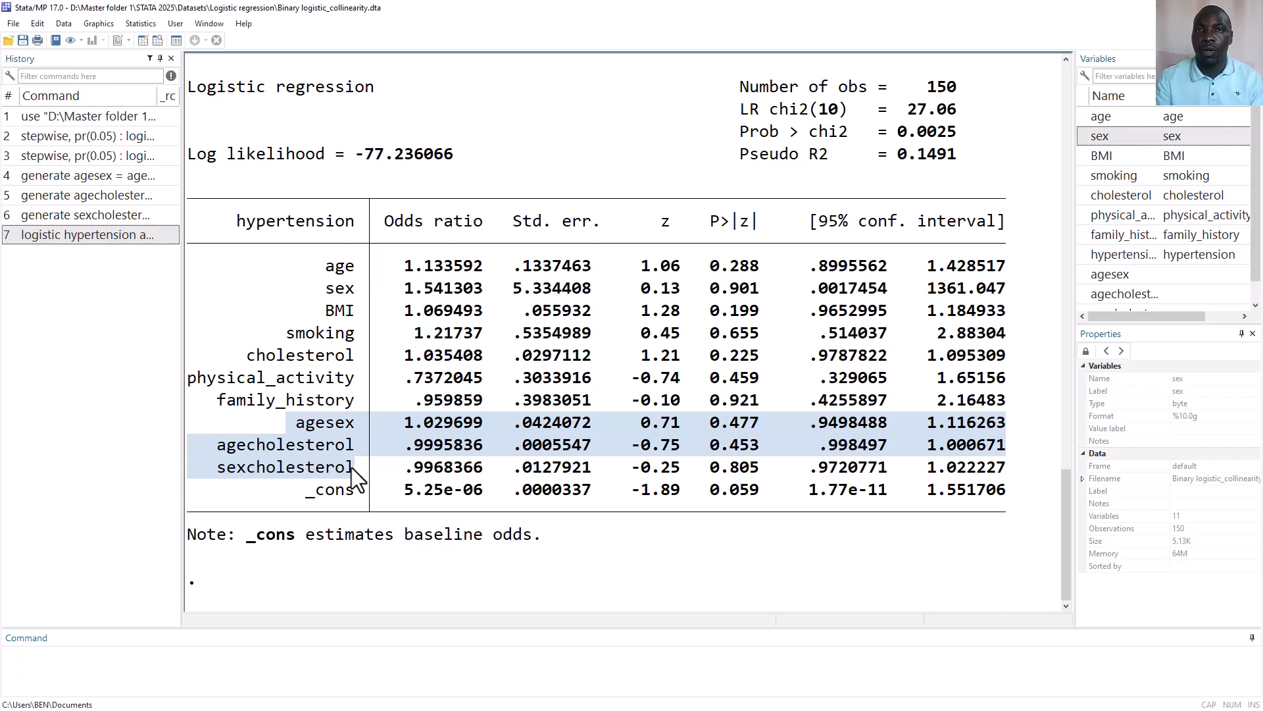
{"action": "left_click", "coordinate": [451, 451]}
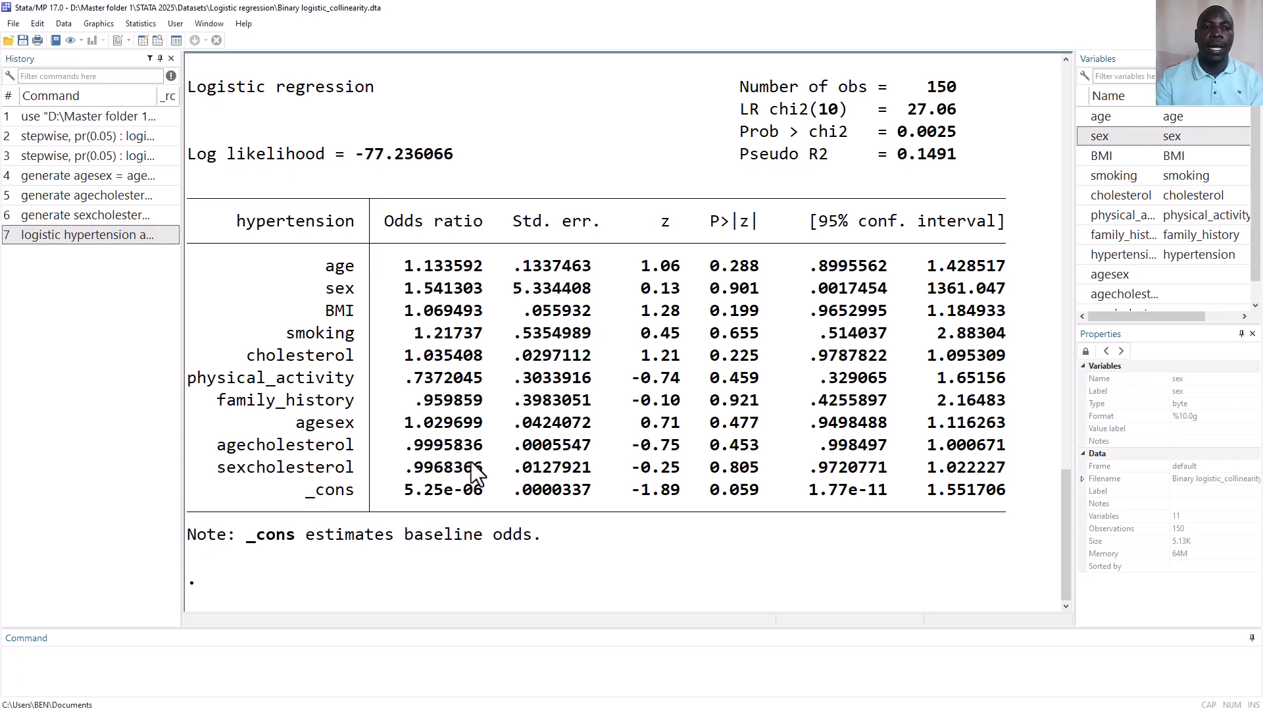
Store the current estimates of the interaction model in memory under the name Fullmodel
{"action": "left_click", "coordinate": [142, 25]}
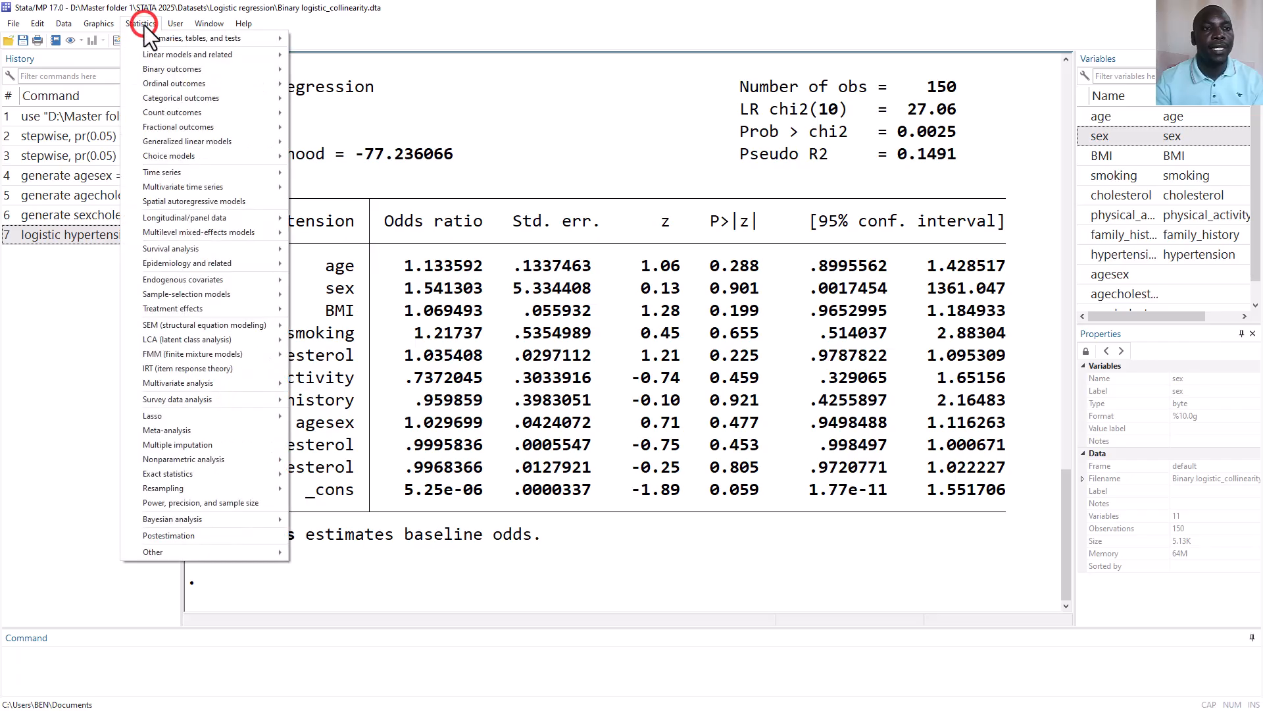
{"action": "left_click", "coordinate": [206, 533]}
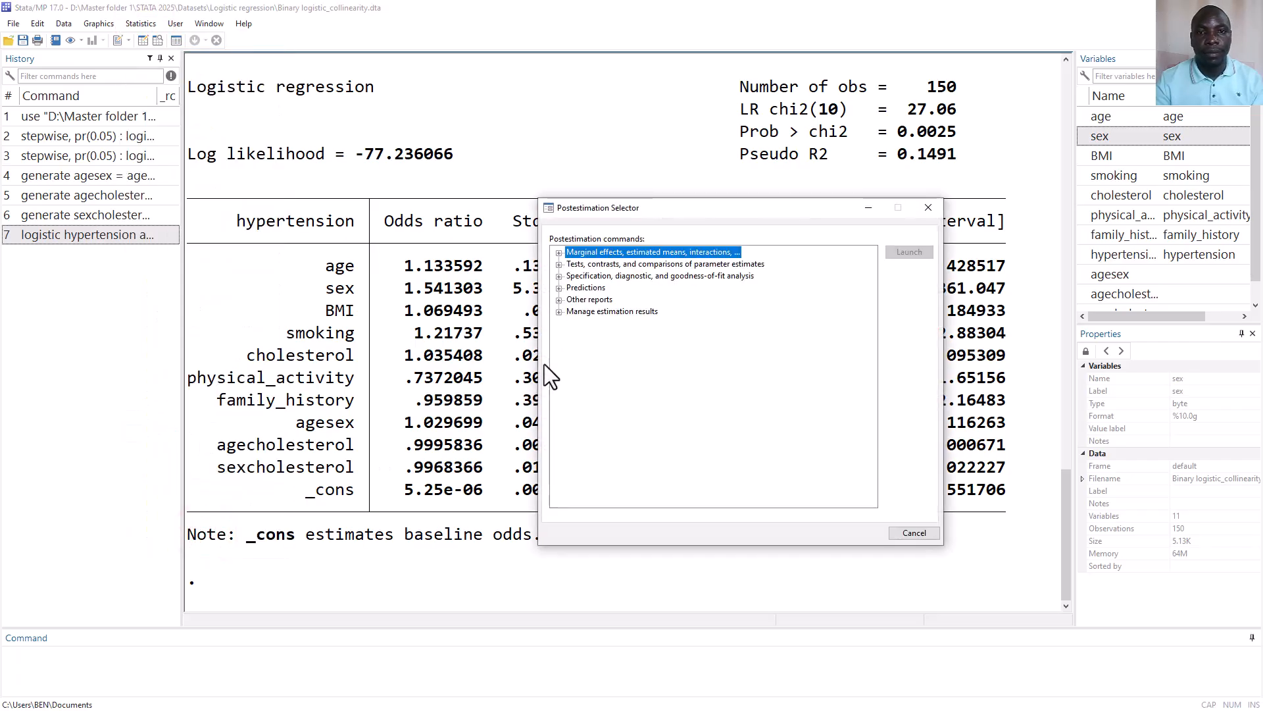
{"action": "left_click", "coordinate": [559, 313]}
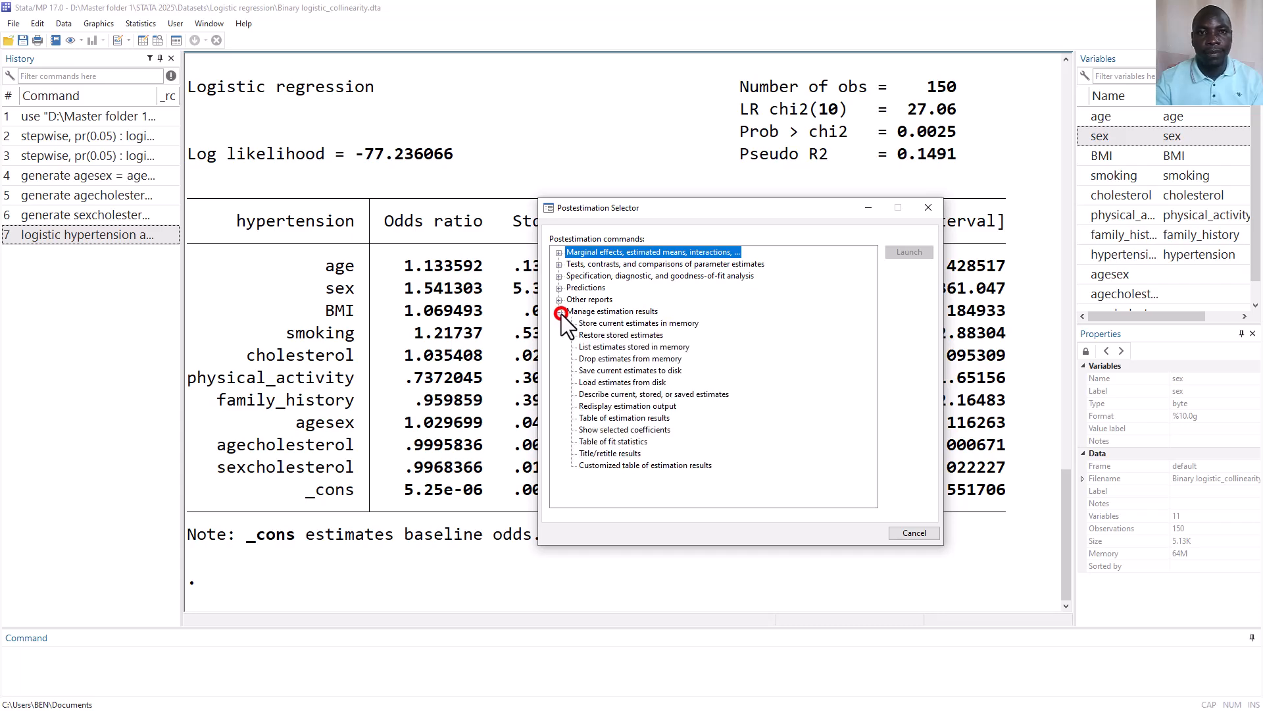
{"action": "left_click", "coordinate": [650, 326]}
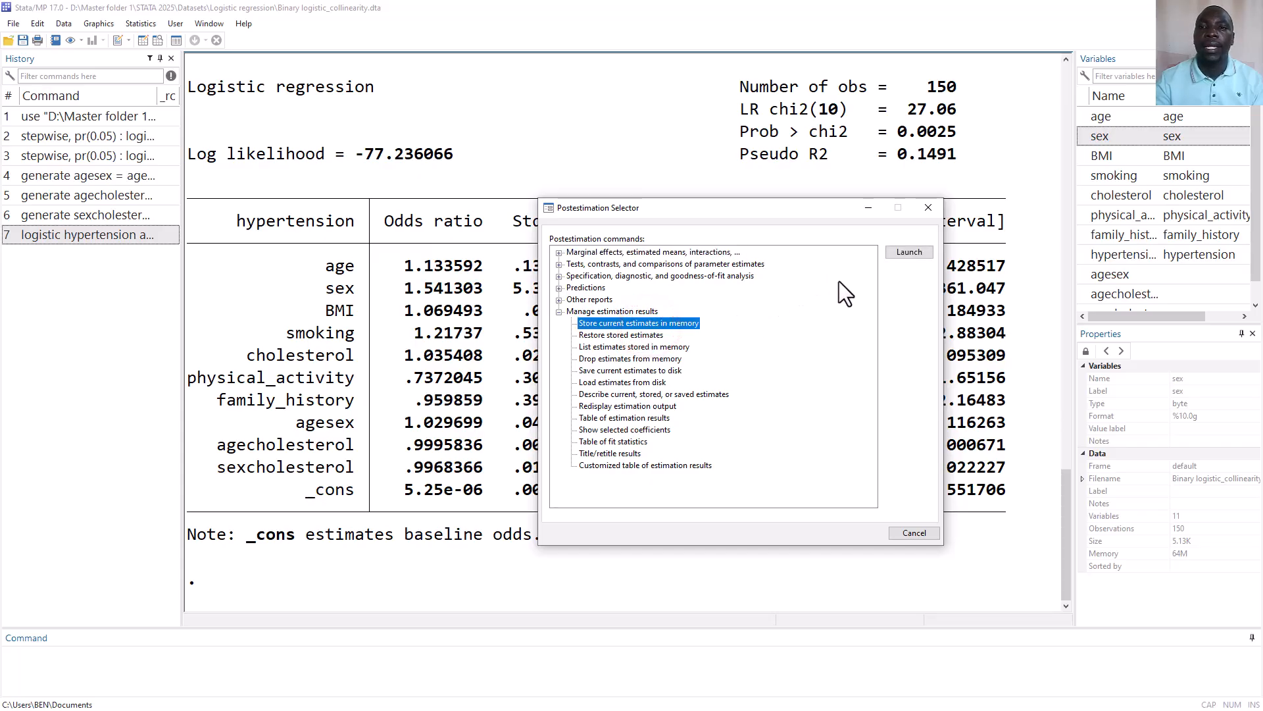
{"action": "left_click", "coordinate": [910, 253]}
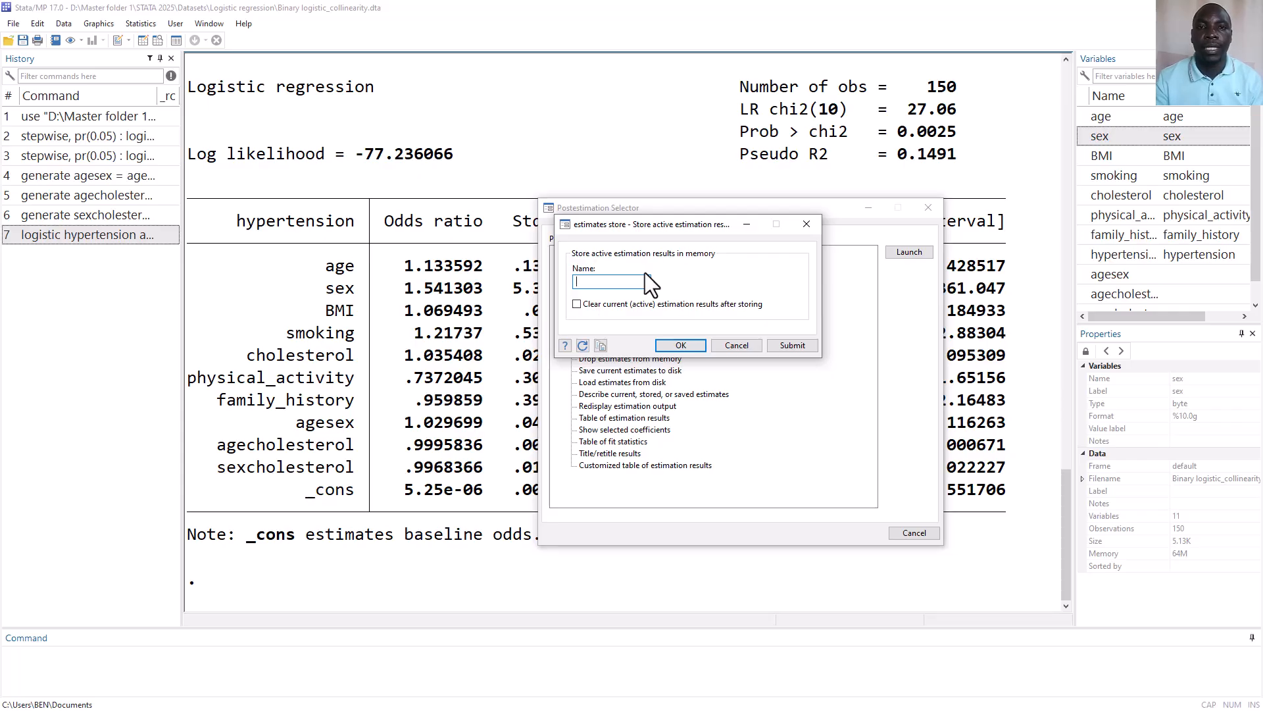
{"action": "type", "text": "Fu"}
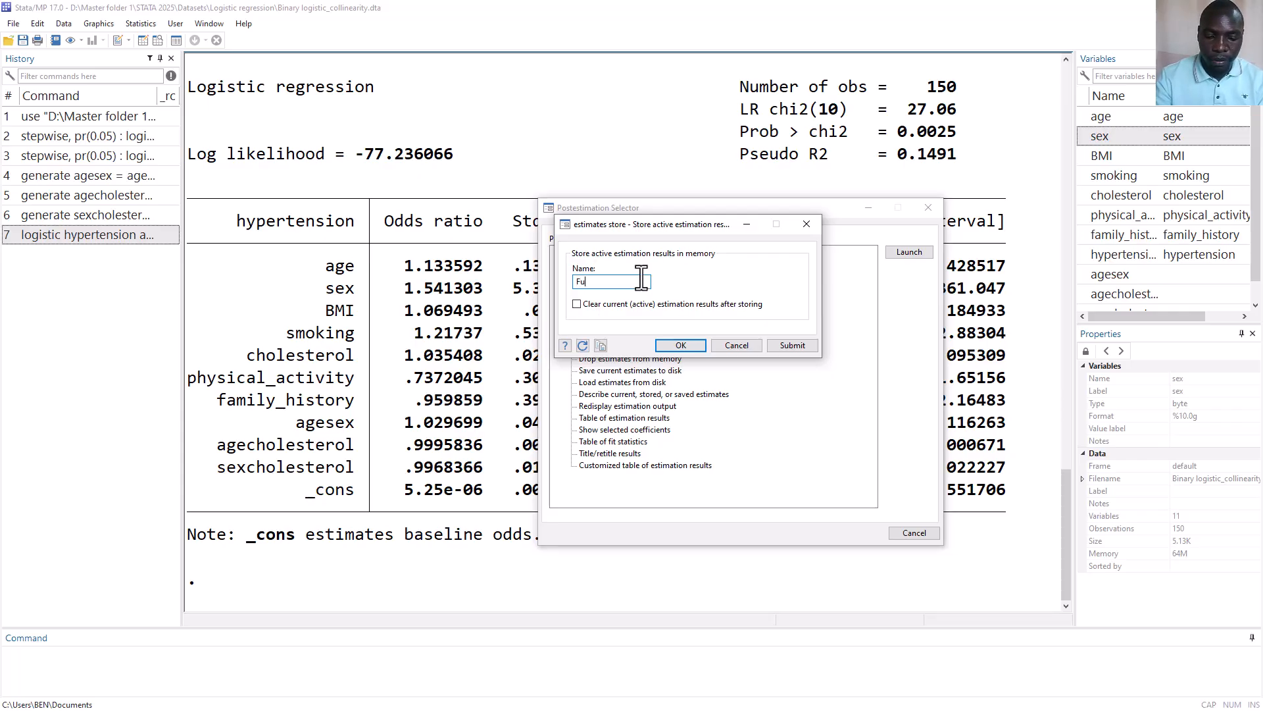
{"action": "type", "text": "ll"}
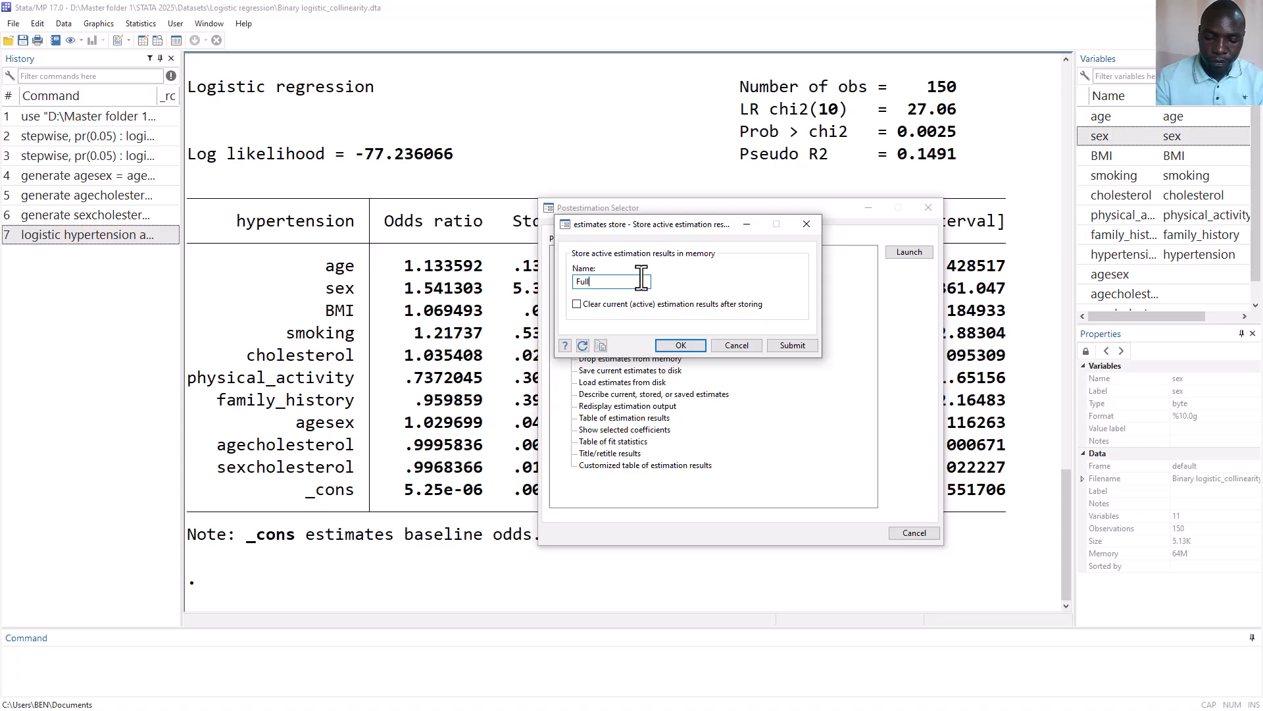
{"action": "type", "text": "model"}
{"action": "left_click", "coordinate": [681, 345]}
{"action": "left_click", "coordinate": [928, 207]}
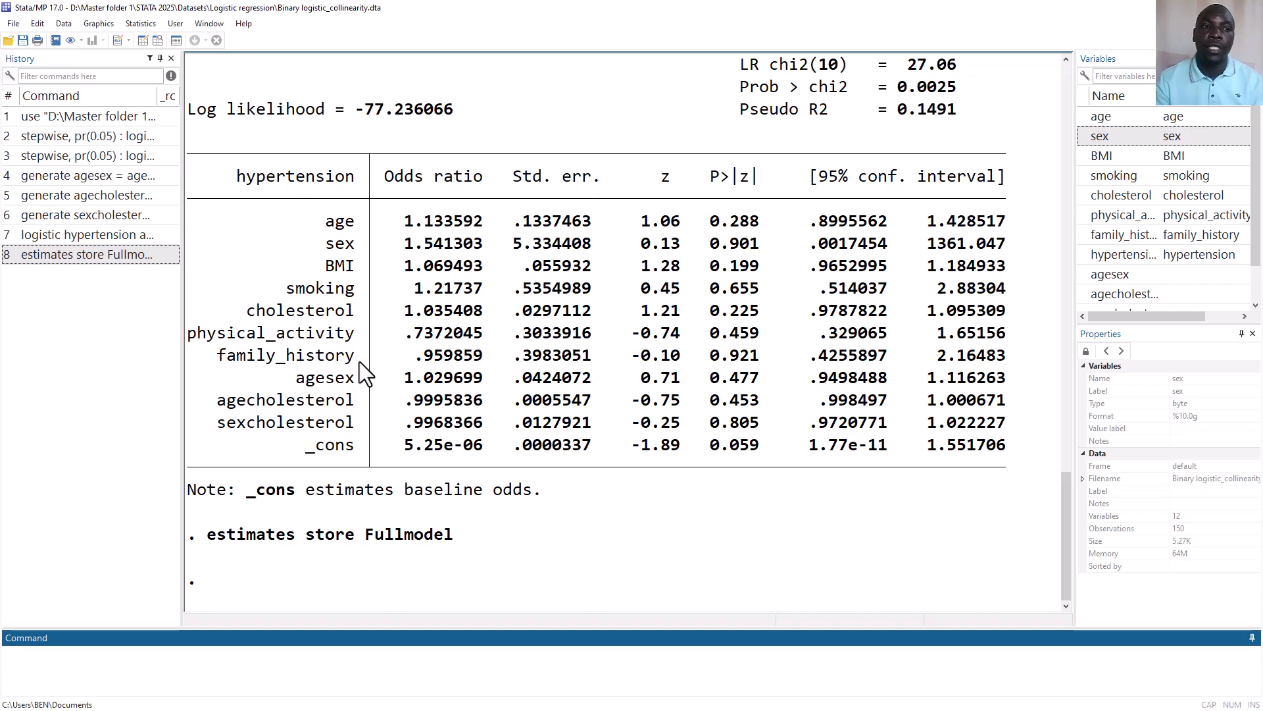
Rerun the logistic regression of hypertension without the interaction terms agesex, agecholesterol and sexcholesterol, reusing the earlier logistic command
{"action": "left_click", "coordinate": [109, 234]}
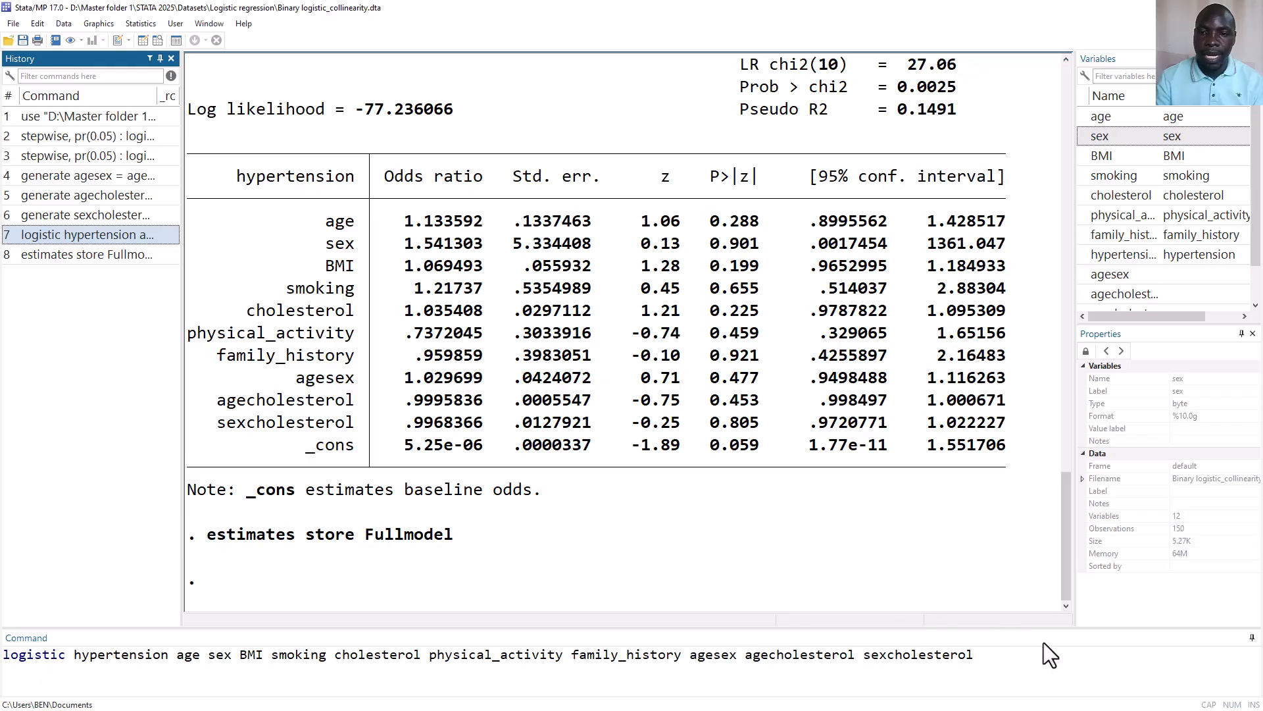
{"action": "left_click", "coordinate": [1023, 656]}
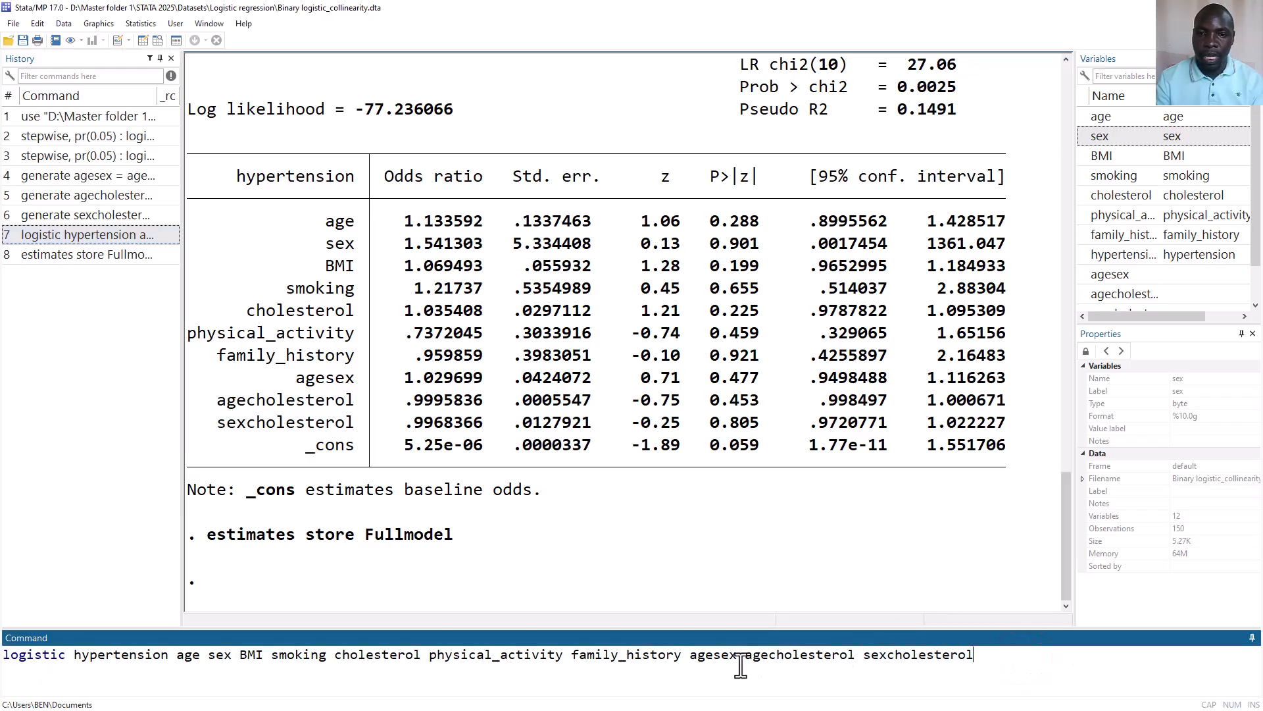
{"action": "left_click", "coordinate": [690, 655], "text": "shift"}
{"action": "key", "text": "BackSpace"}
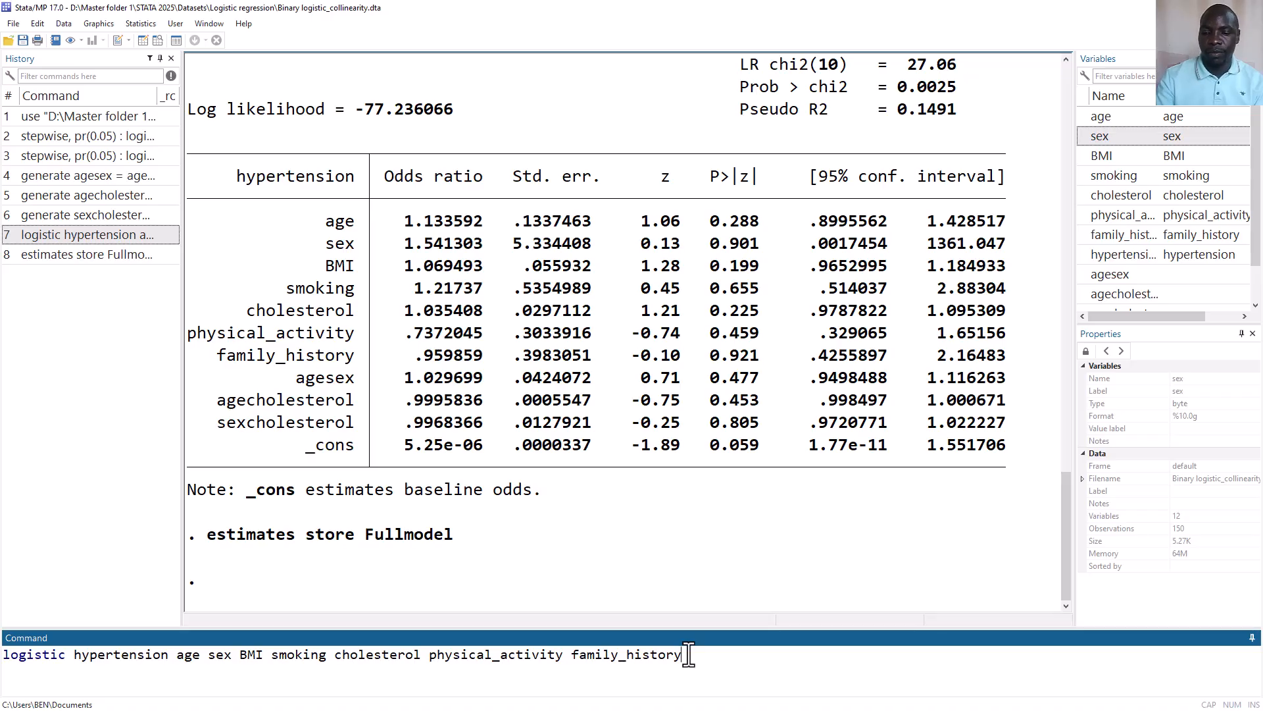
{"action": "key", "text": "Return"}
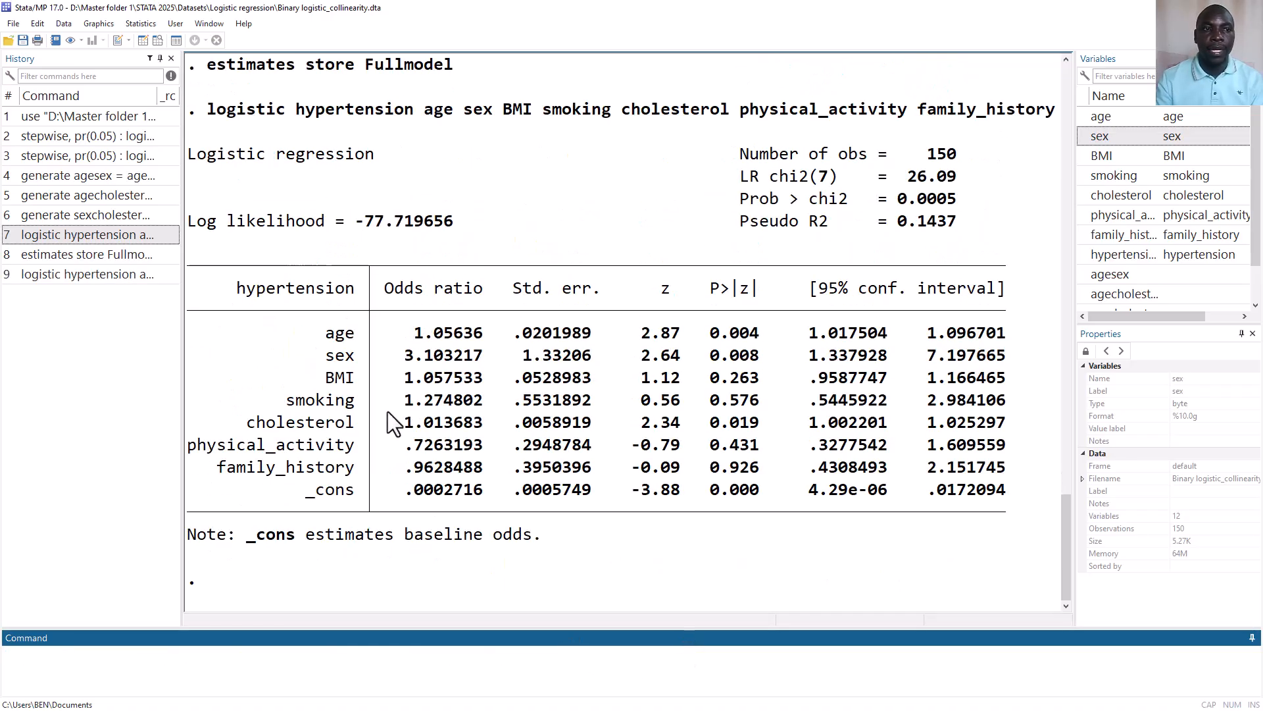
Store the estimates of the model without interactions as reducedmodel by adapting the earlier estimates store command
{"action": "left_click", "coordinate": [95, 258]}
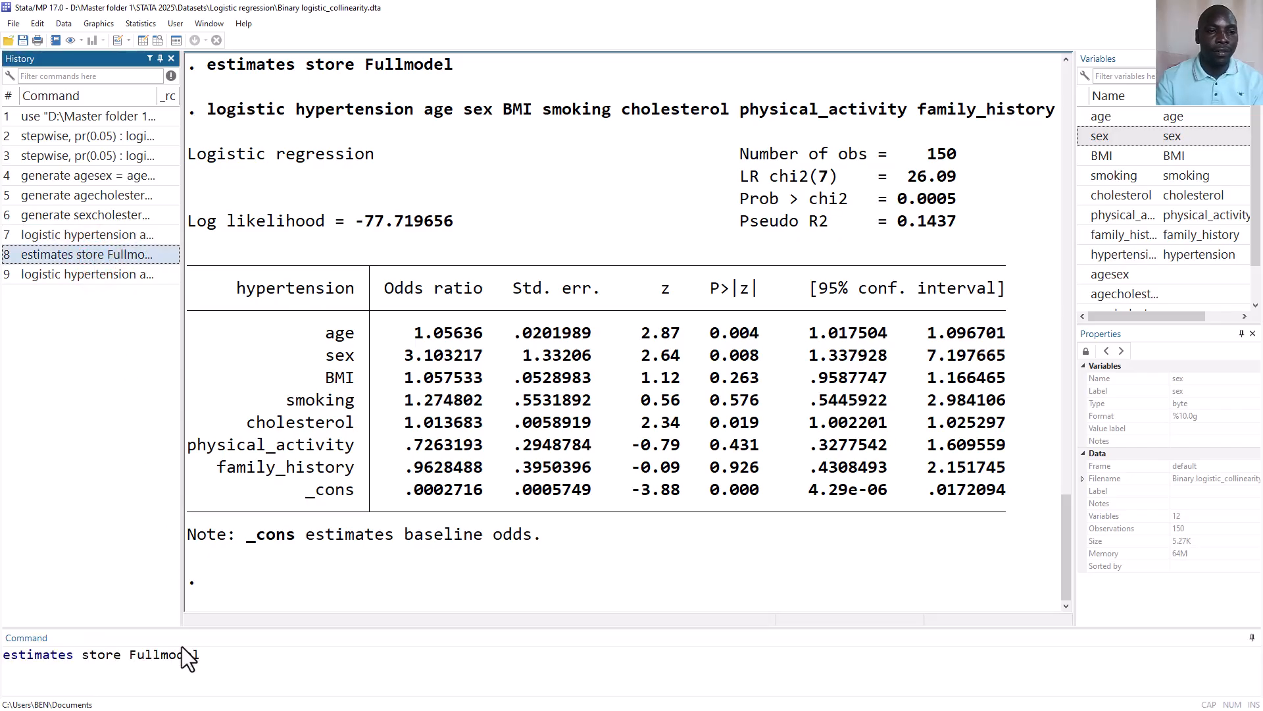
{"action": "left_click", "coordinate": [163, 655]}
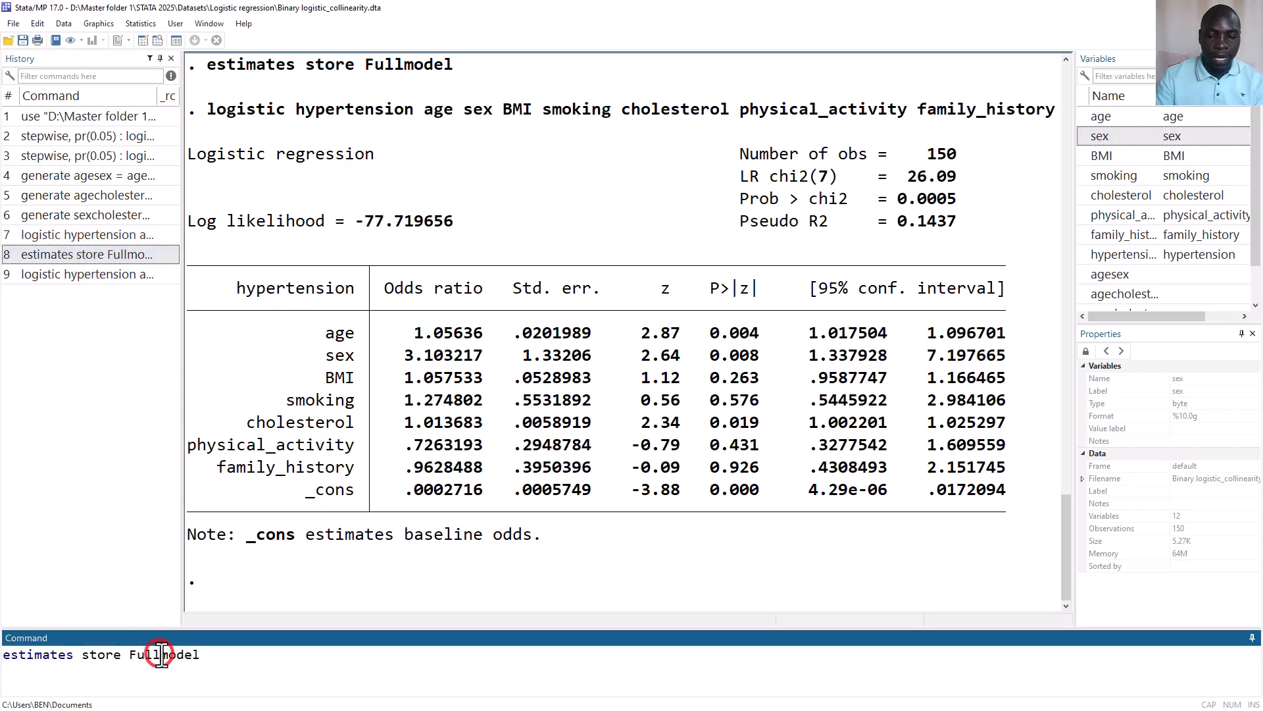
{"action": "key", "text": "BackSpace"}
{"action": "key", "text": "BackSpace"}
{"action": "key", "text": "BackSpace"}
{"action": "key", "text": "BackSpace"}
{"action": "type", "text": "redu"}
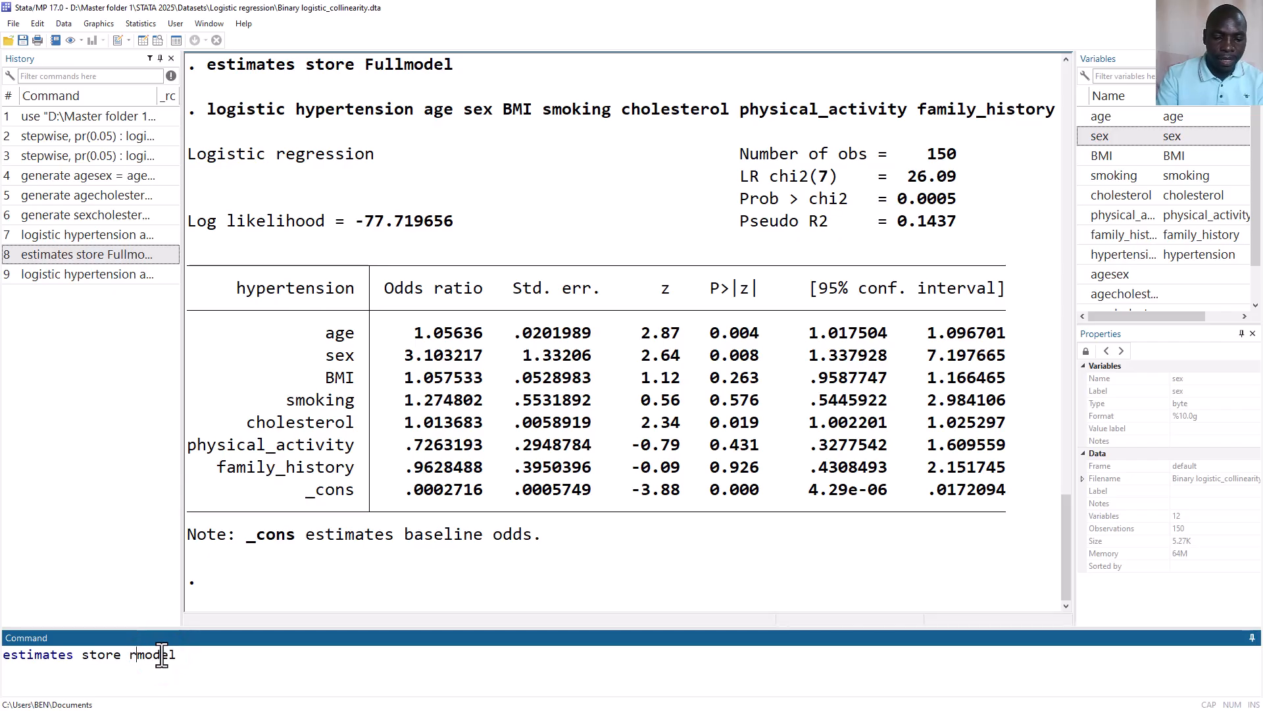
{"action": "type", "text": "ced"}
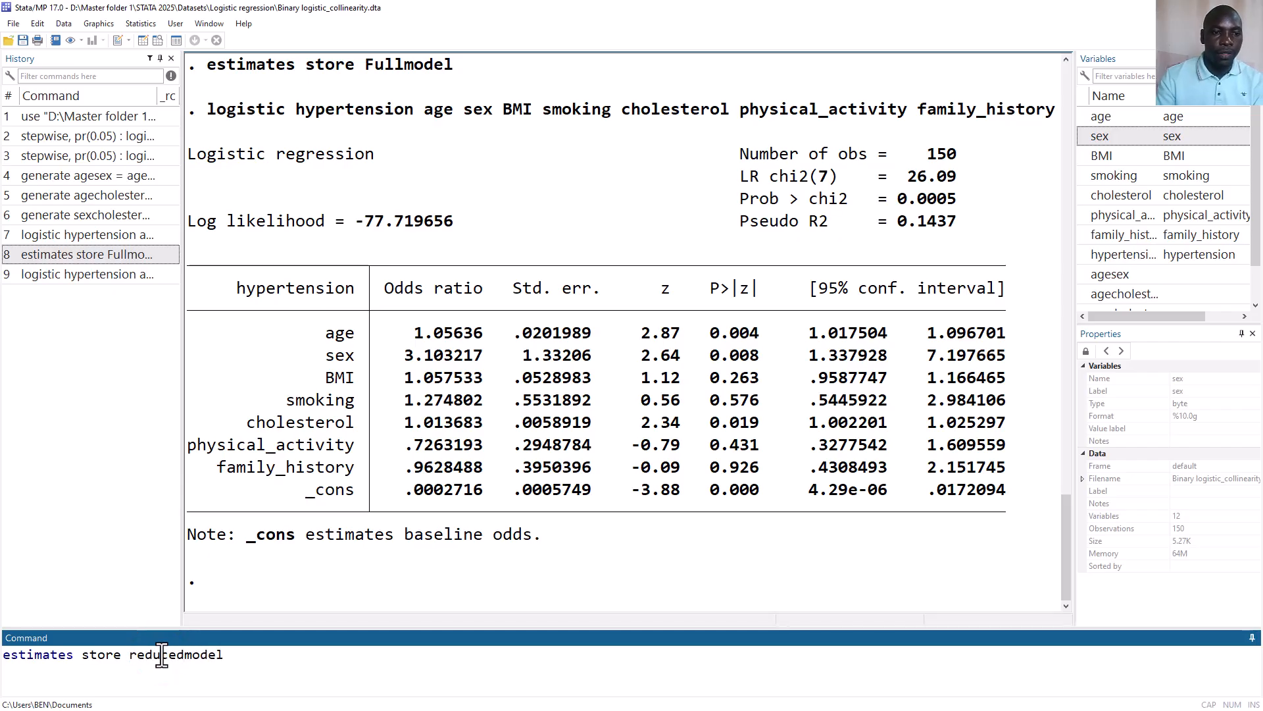
{"action": "key", "text": "Return"}
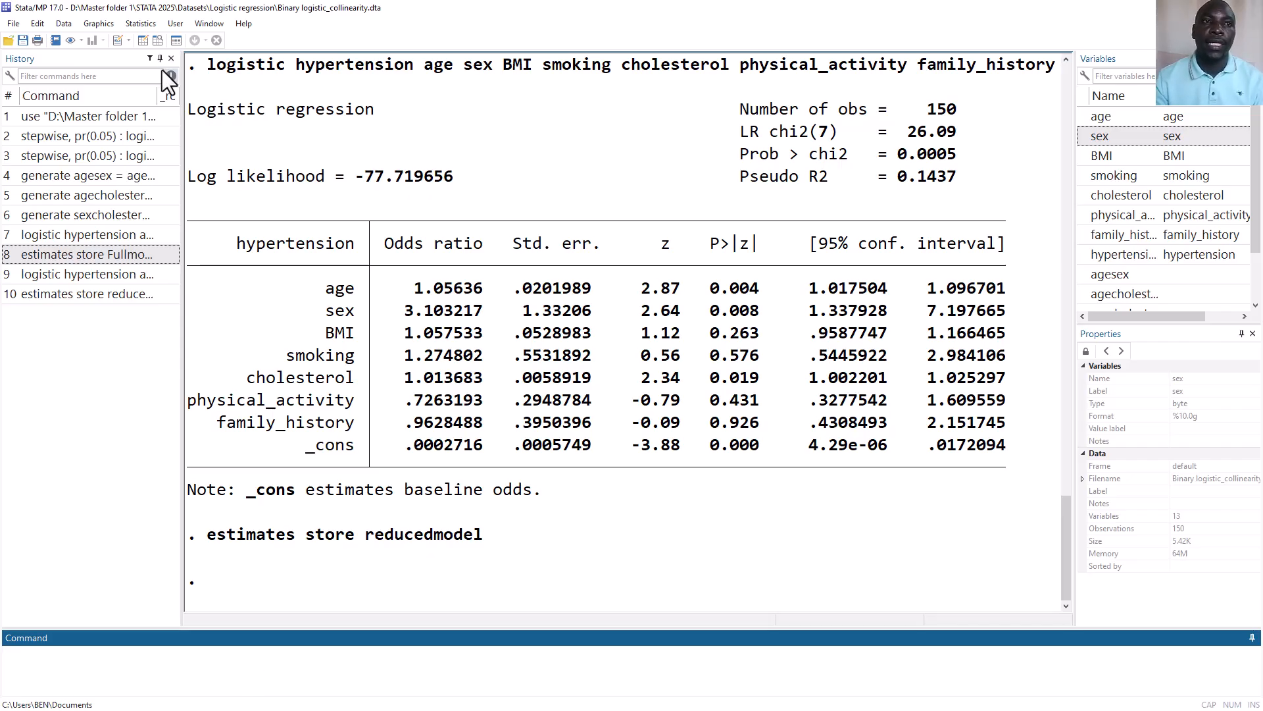
Run a likelihood-ratio test of Fullmodel against reducedmodel, displaying statistical and descriptive information about the two models
{"action": "left_click", "coordinate": [140, 24]}
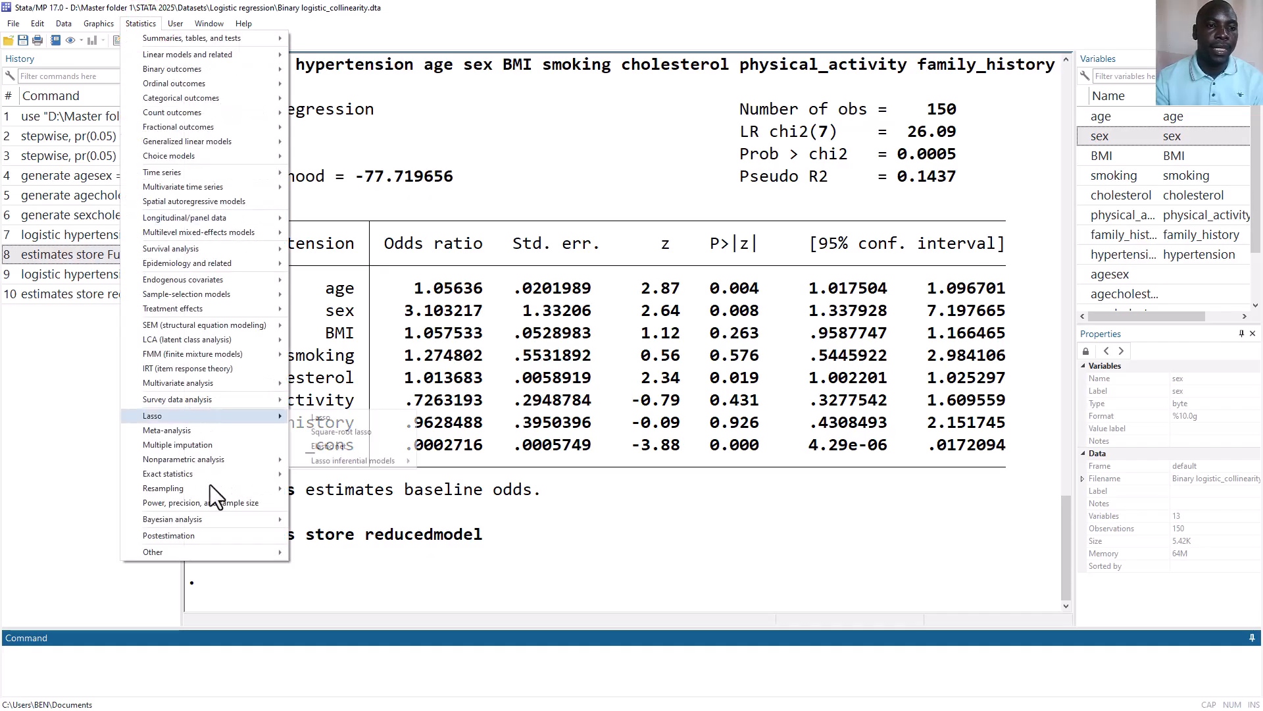
{"action": "left_click", "coordinate": [204, 535]}
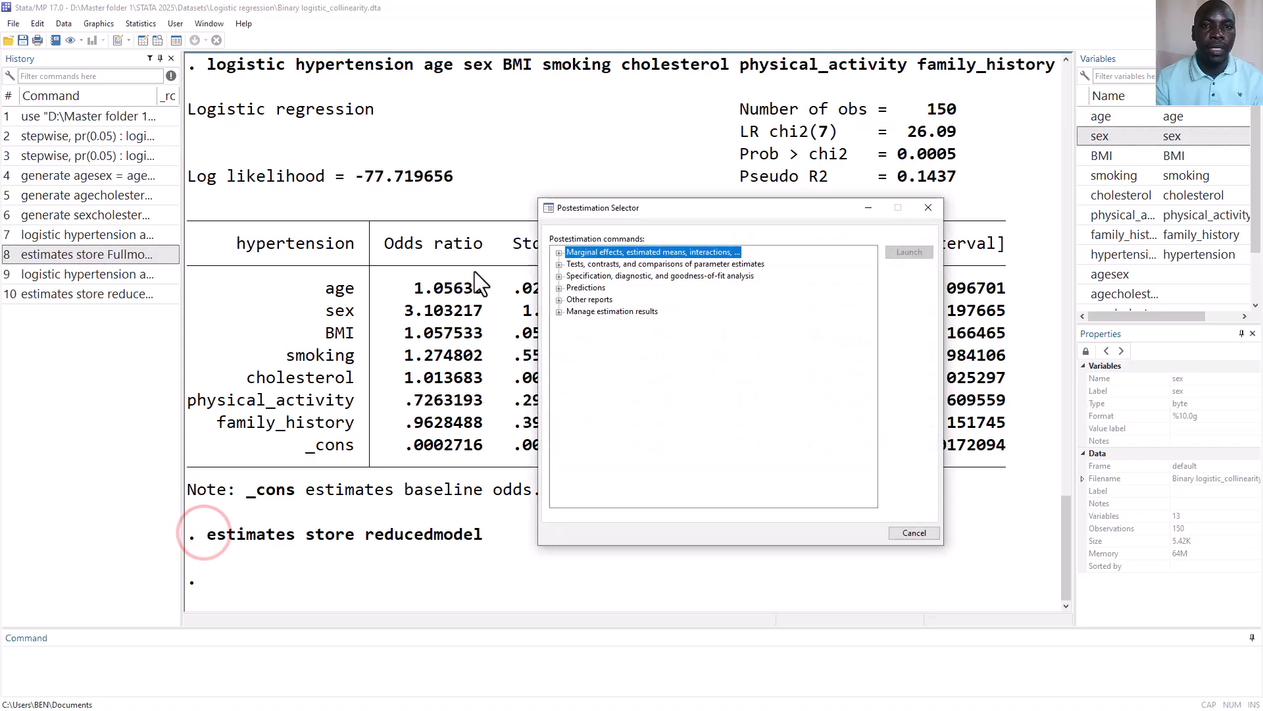
{"action": "left_click", "coordinate": [562, 264]}
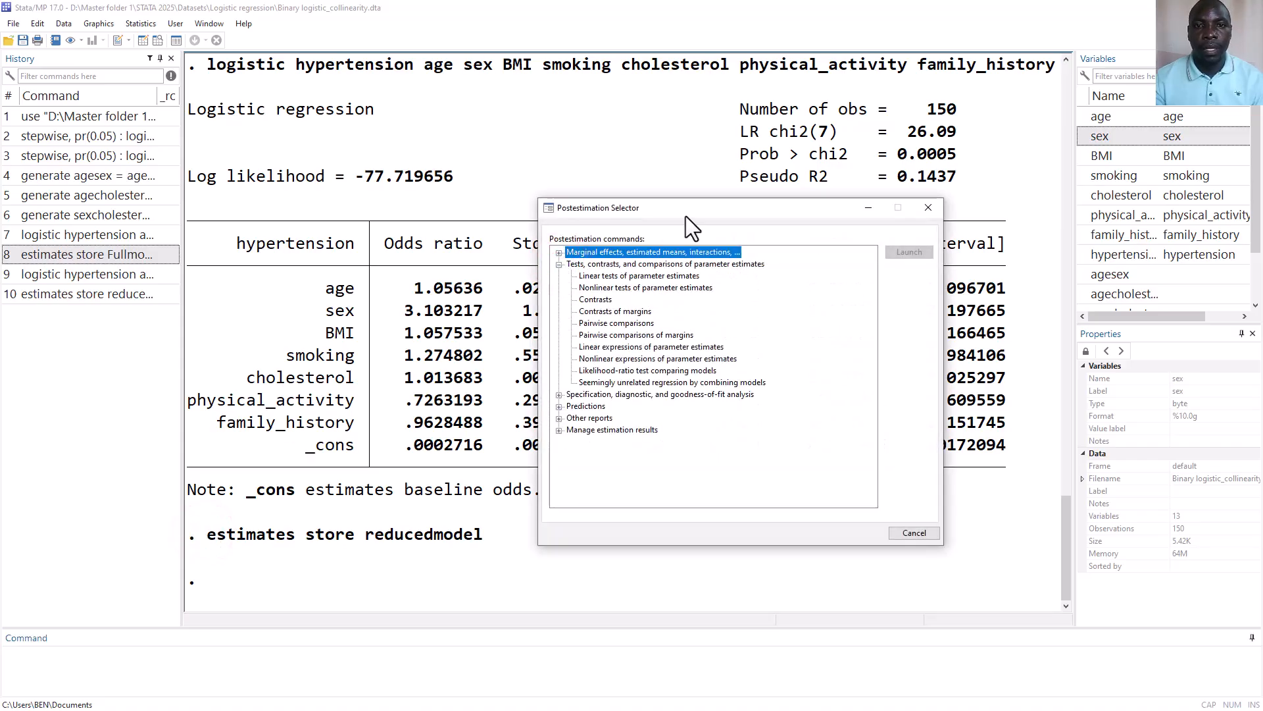
{"action": "double_click", "coordinate": [629, 370]}
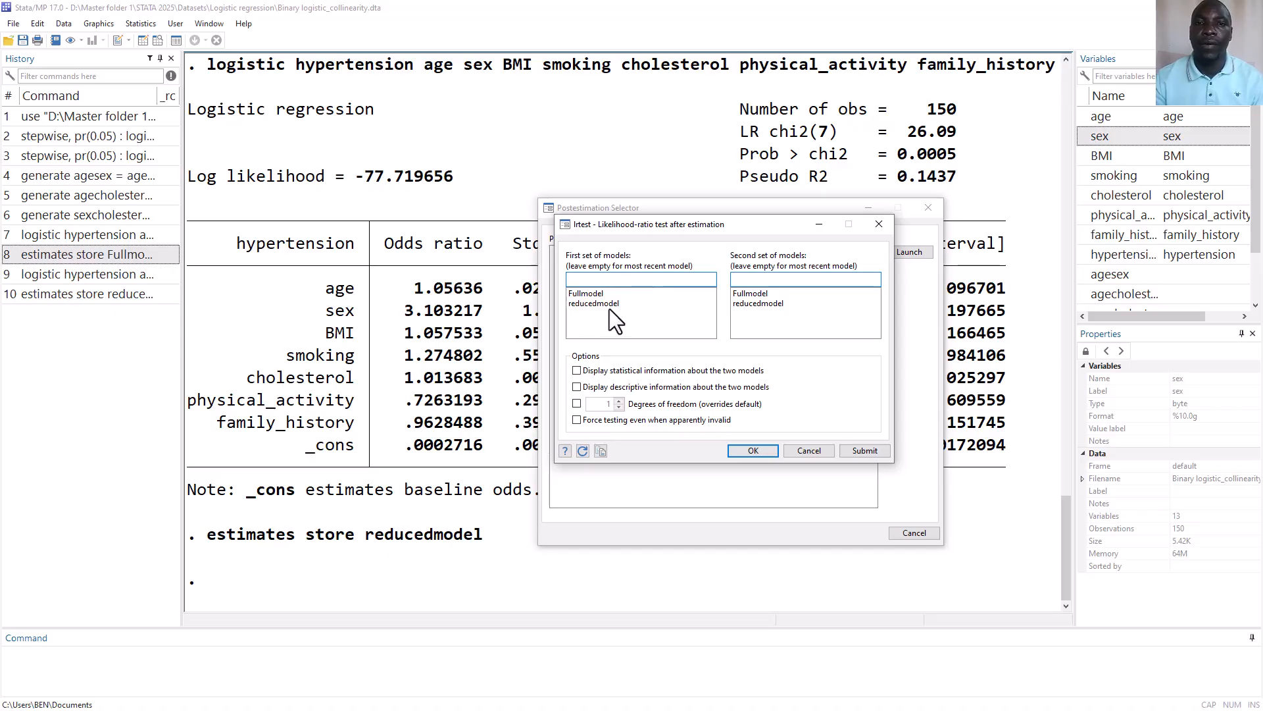
{"action": "left_click", "coordinate": [590, 293]}
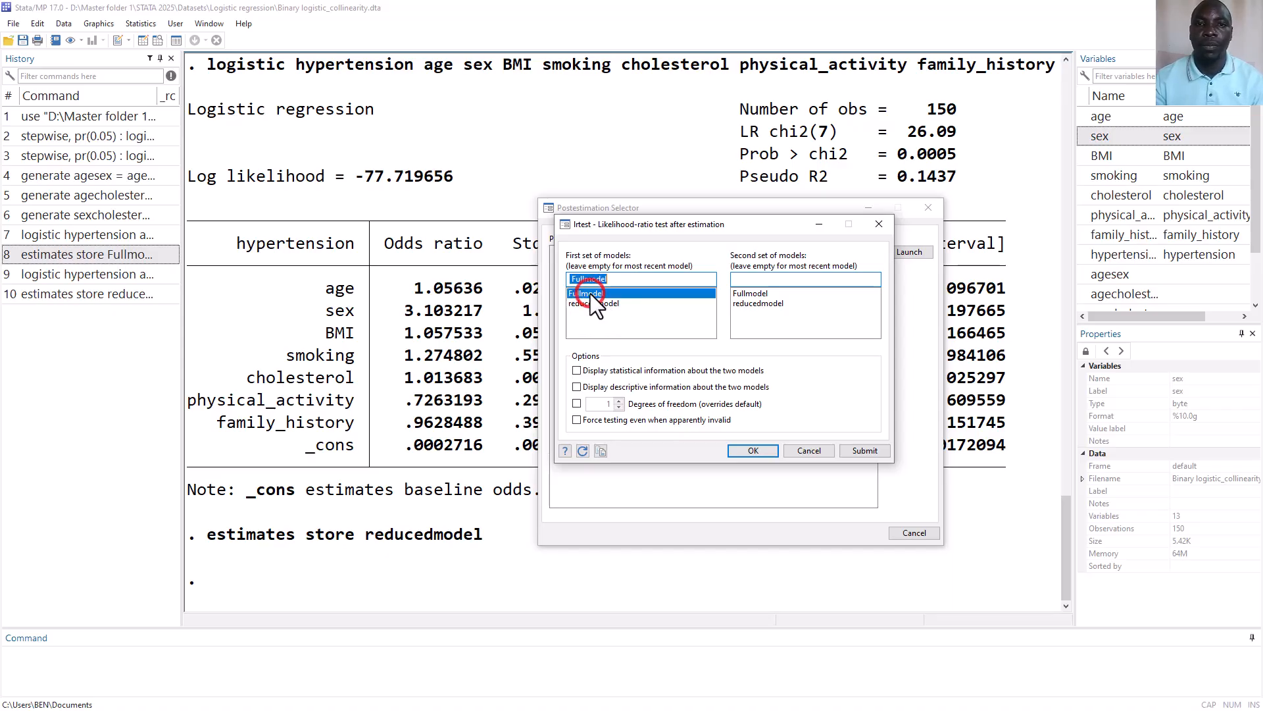
{"action": "left_click", "coordinate": [756, 301]}
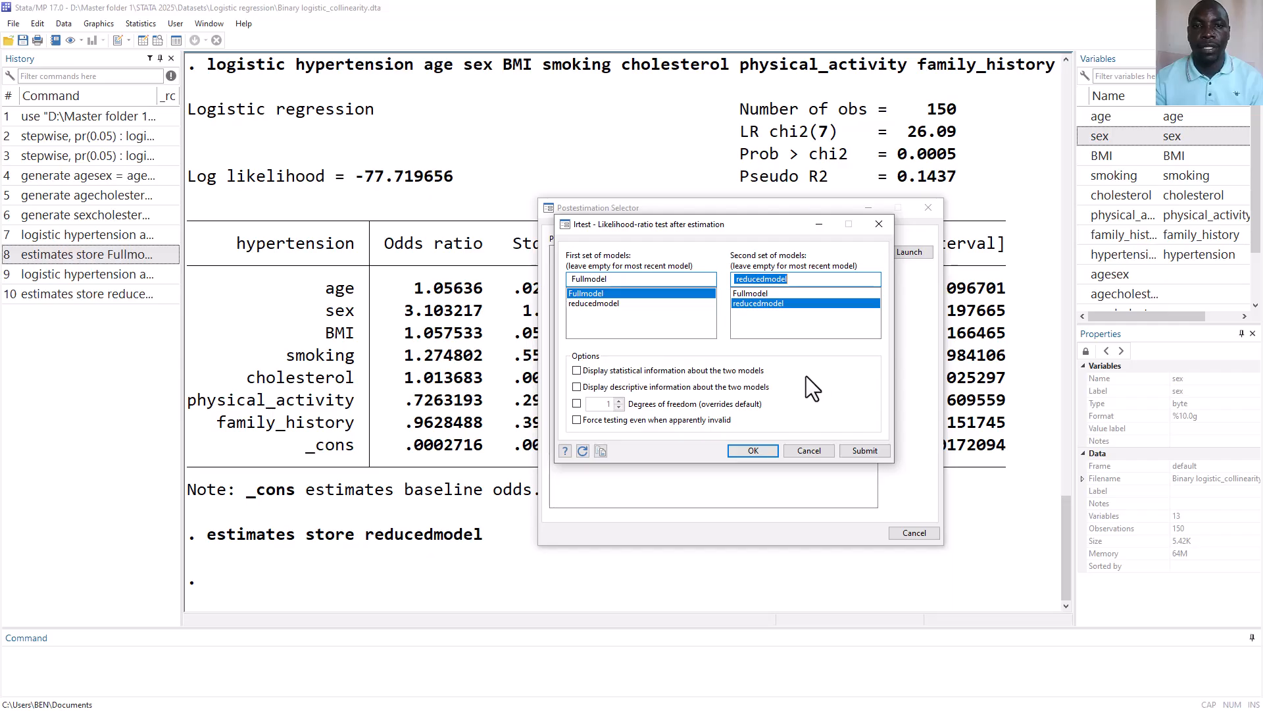
{"action": "left_click", "coordinate": [577, 370]}
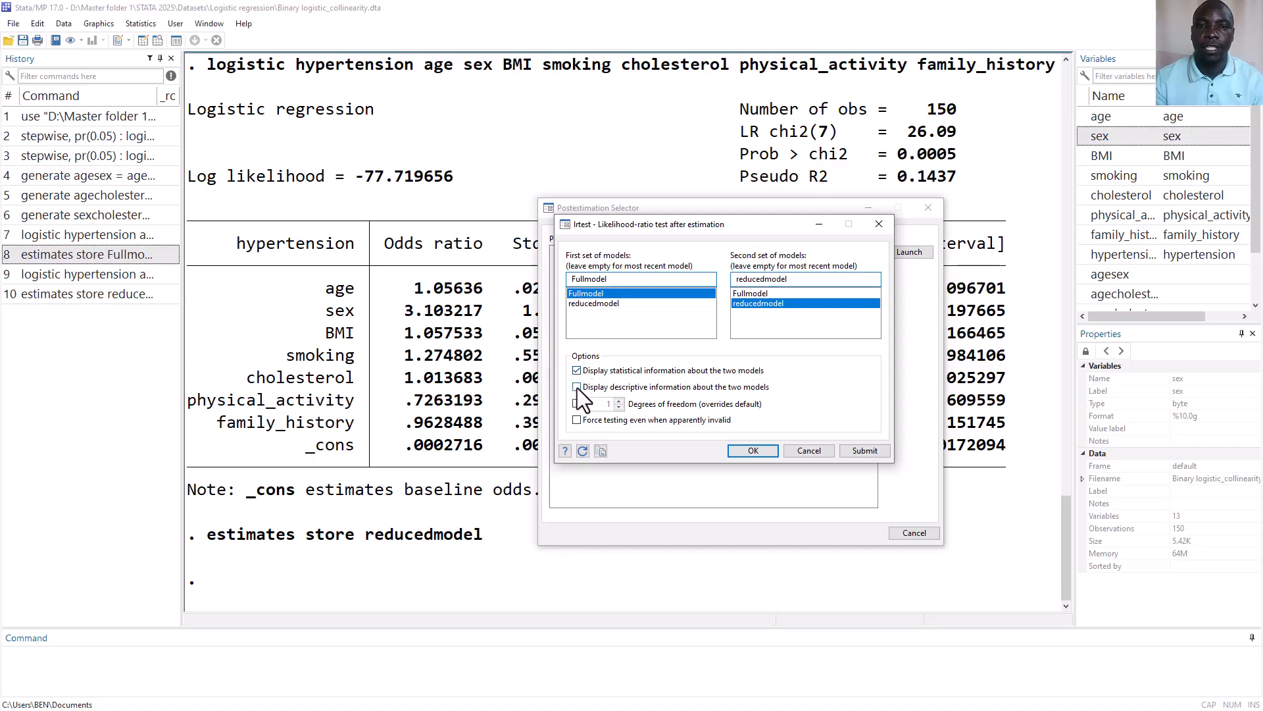
{"action": "left_click", "coordinate": [577, 388]}
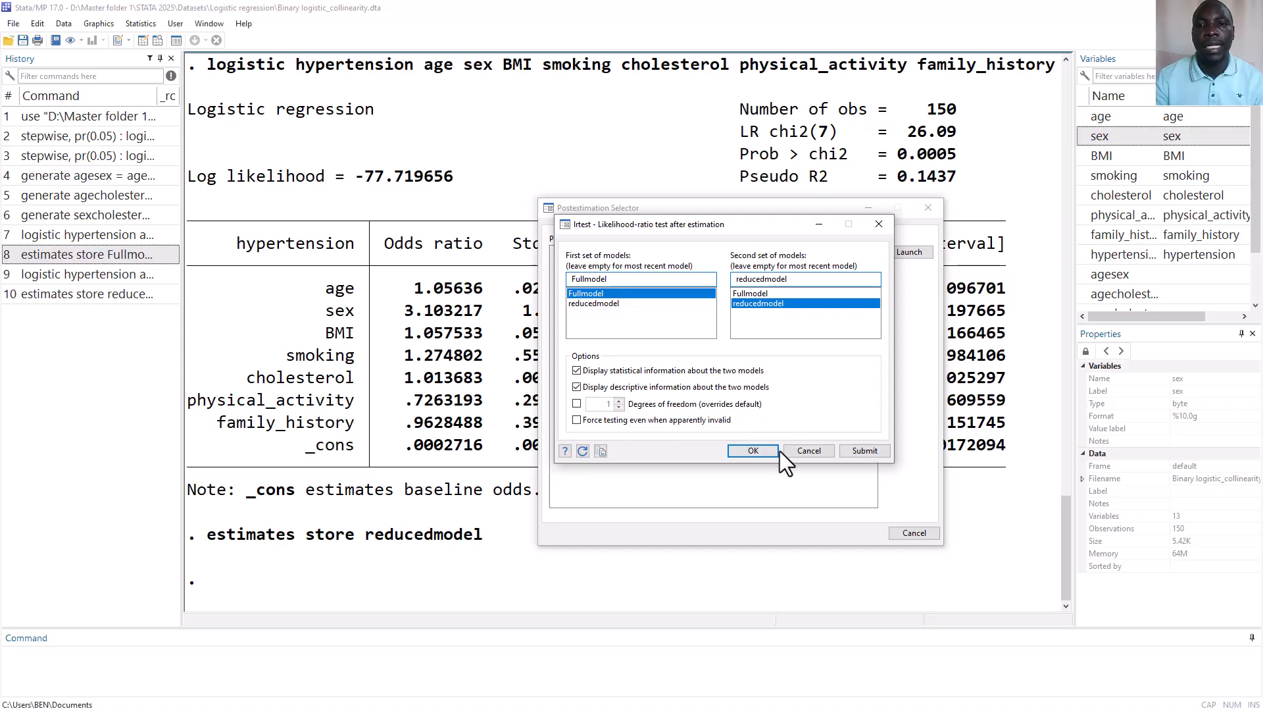
{"action": "left_click", "coordinate": [762, 450]}
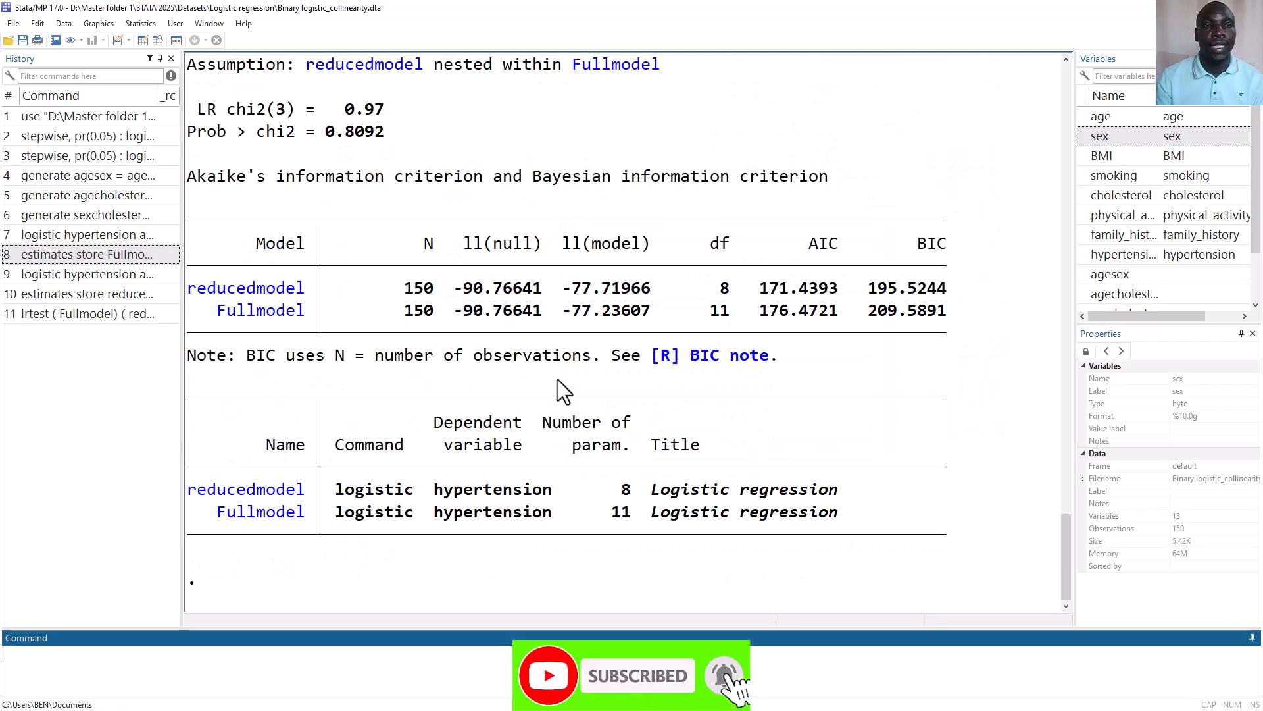
Examine the likelihood-ratio test output and compare the AIC values of reducedmodel and Fullmodel
{"action": "scroll", "coordinate": [558, 380], "scroll_direction": "up", "scroll_amount": 1}
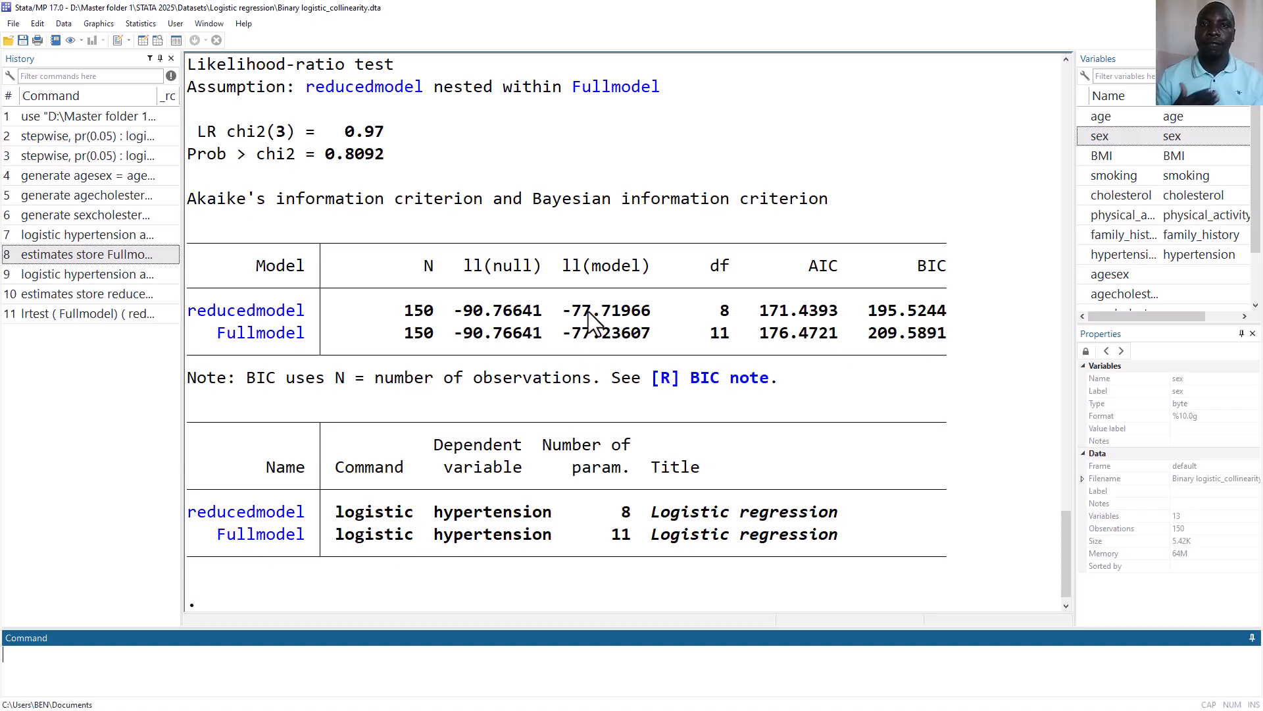
{"action": "left_click_drag", "start_coordinate": [750, 304], "coordinate": [844, 322]}
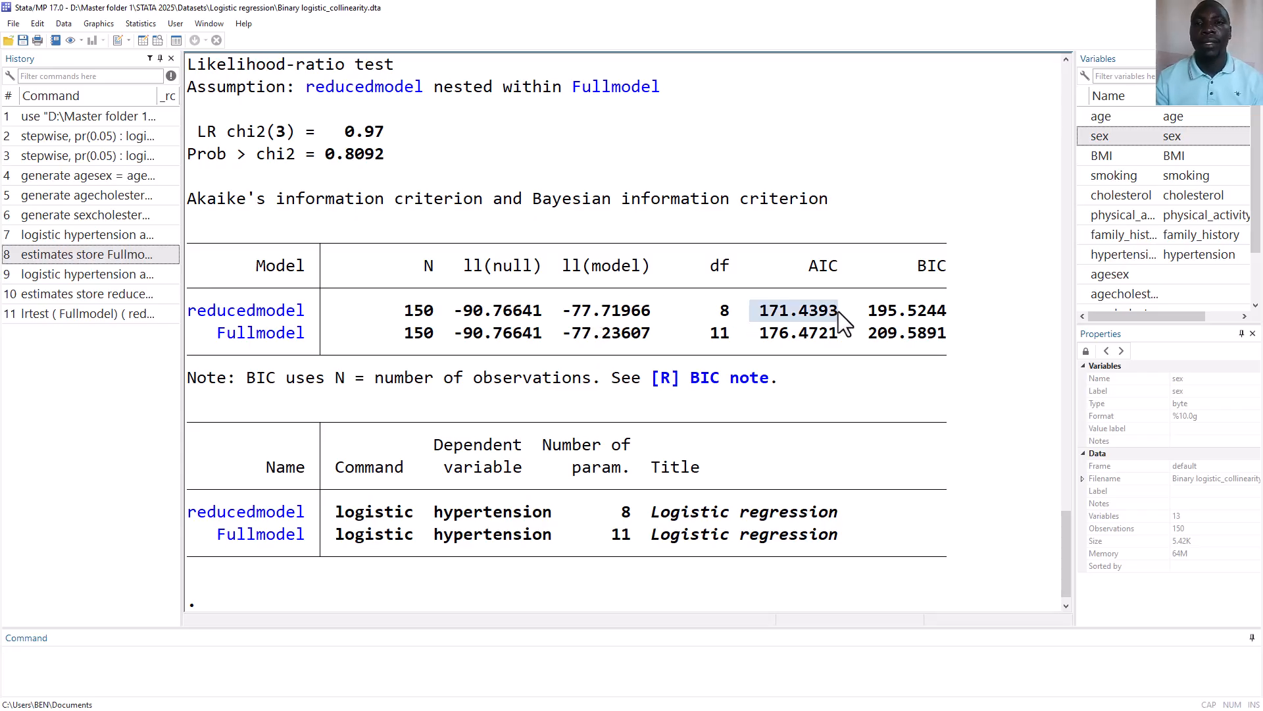
{"action": "left_click", "coordinate": [844, 323]}
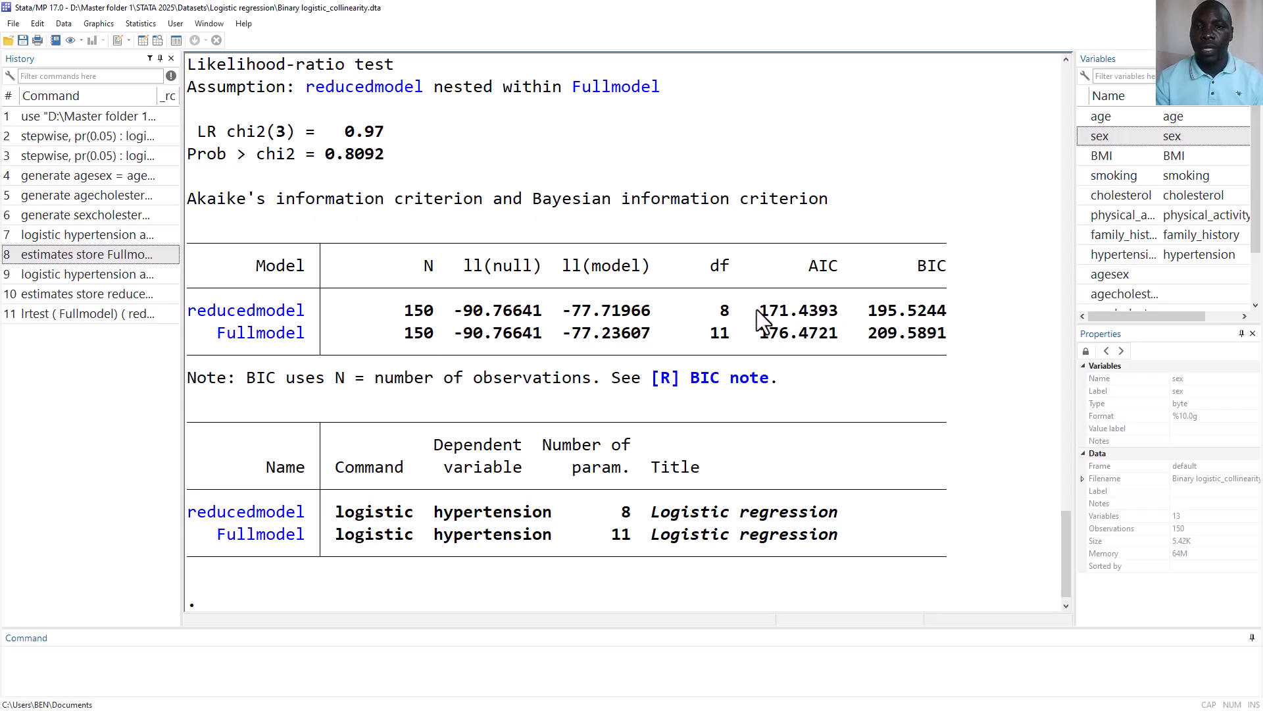
{"action": "left_click_drag", "start_coordinate": [756, 312], "coordinate": [837, 311]}
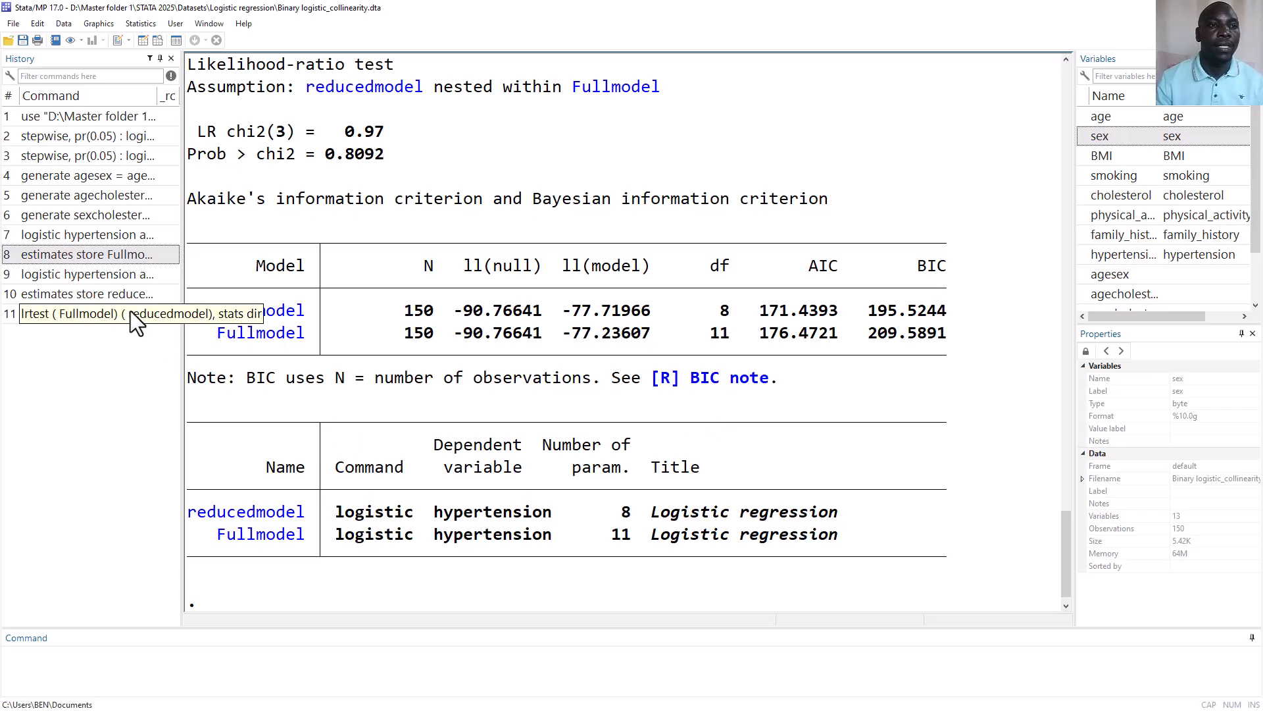
Rerun the earlier logistic regression of hypertension that has no interaction terms to redisplay its odds ratios
{"action": "left_click", "coordinate": [88, 277]}
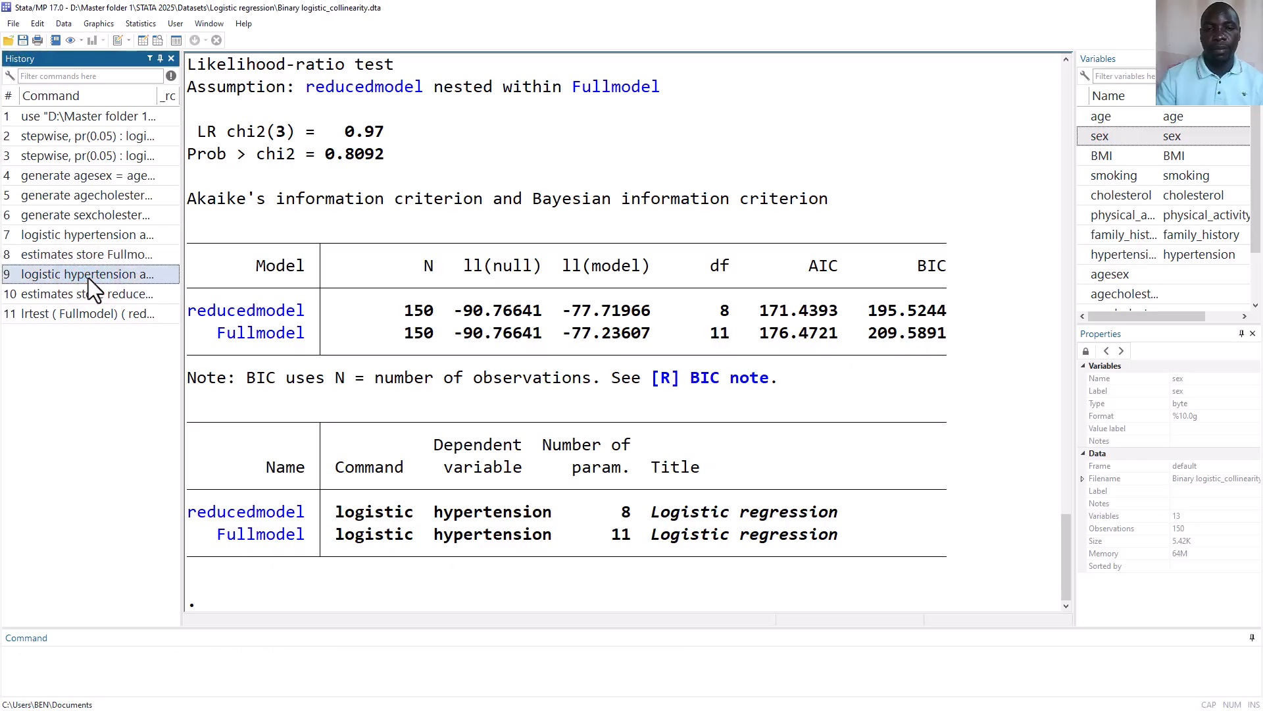
{"action": "double_click", "coordinate": [88, 277]}
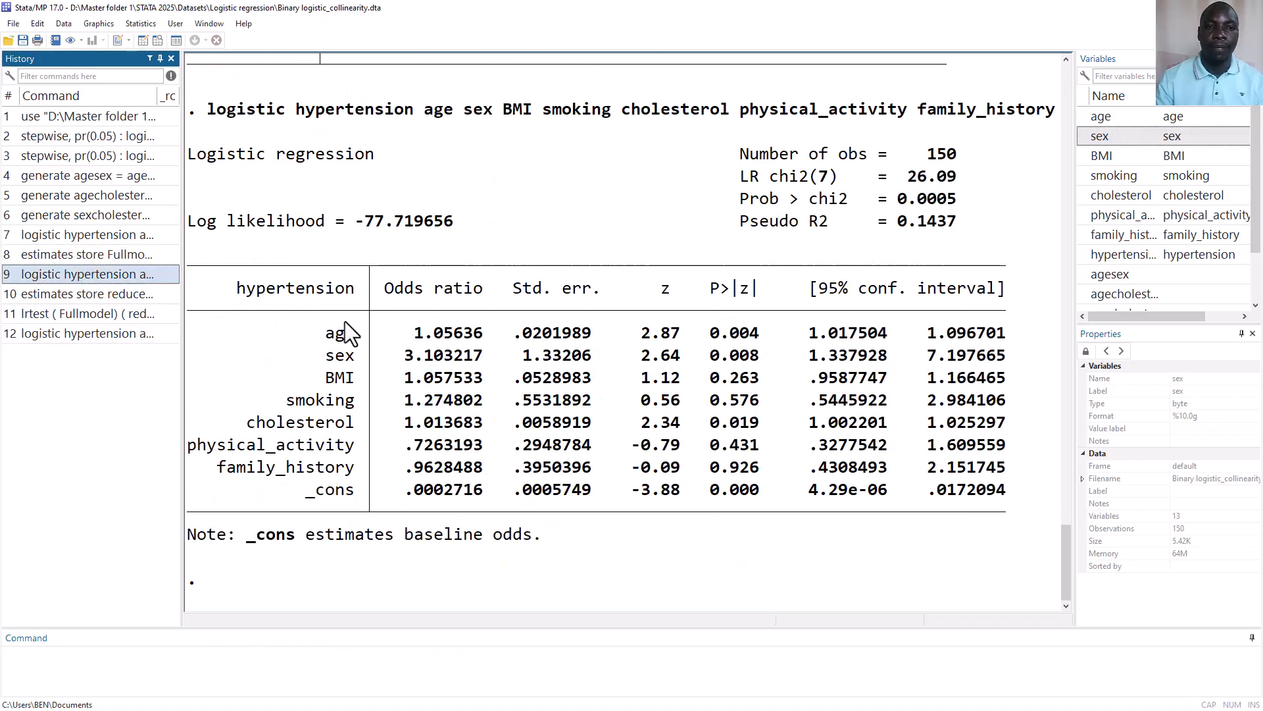